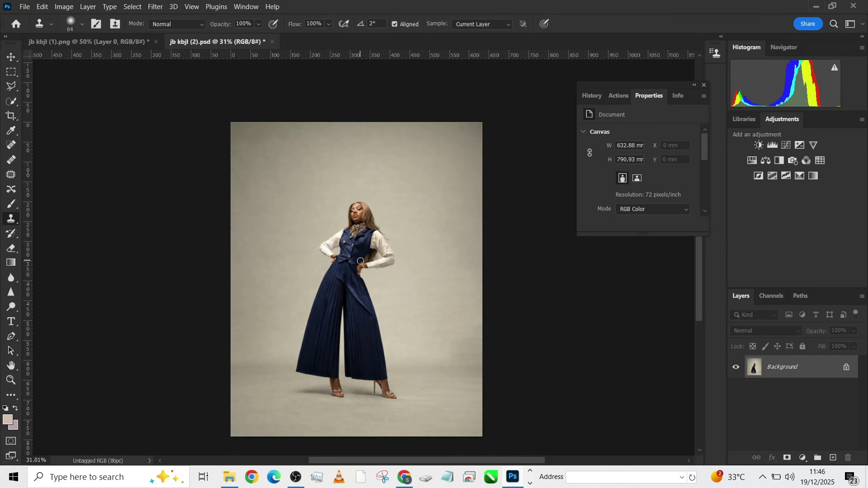
- Compare the galaxy png with the model photo, ending on jb kbjl (2).psd
{"action": "left_click", "coordinate": [57, 44]}
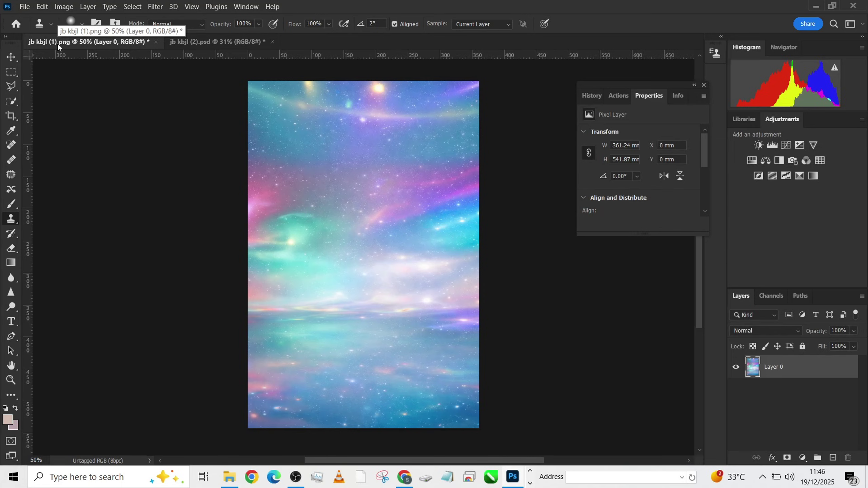
{"action": "left_click", "coordinate": [196, 42]}
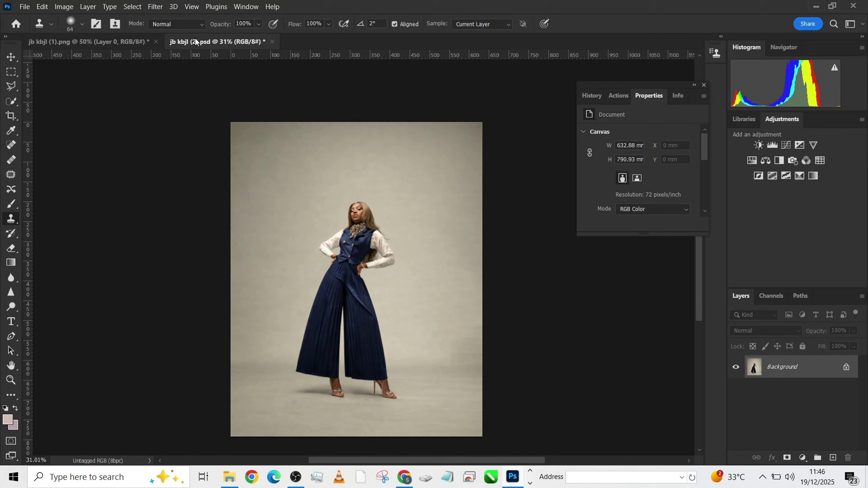
{"action": "left_click", "coordinate": [121, 42]}
{"action": "left_click", "coordinate": [233, 42]}
{"action": "scroll", "coordinate": [271, 161], "scroll_direction": "down", "scroll_amount": 2}
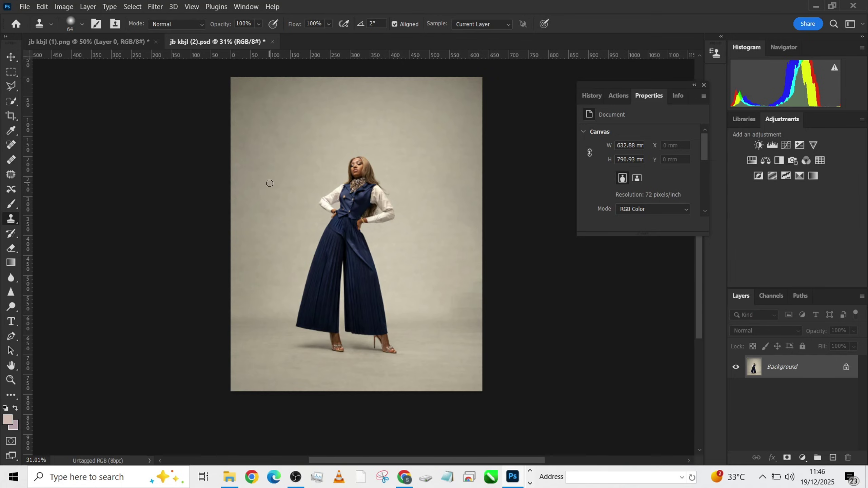
- Try the Crop tool, then switch to the Rectangular Marquee without changing the photo
{"action": "left_click", "coordinate": [11, 115]}
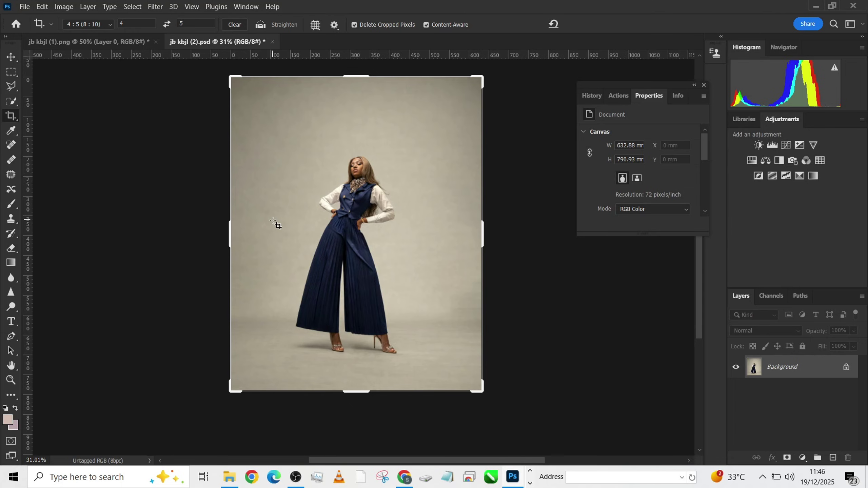
{"action": "left_click", "coordinate": [11, 73]}
{"action": "left_click", "coordinate": [164, 201]}
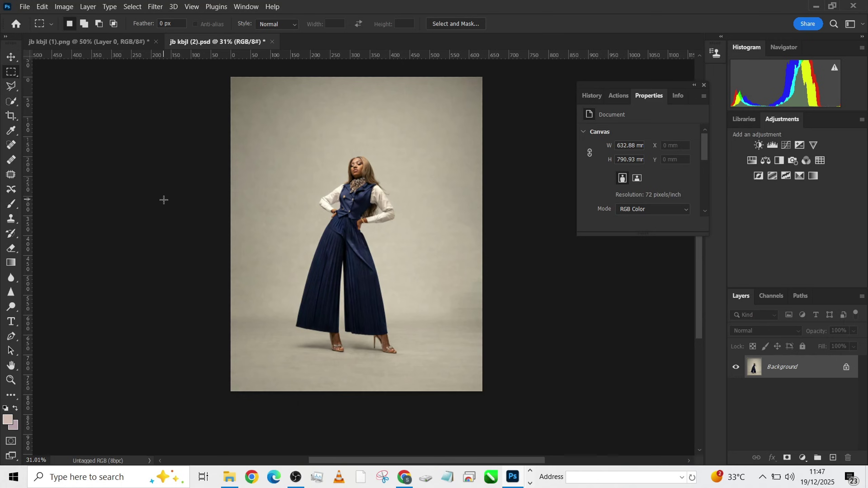
- Use Quick Selection's Select Subject on the model, then shrink the brush to 3 px
{"action": "left_click", "coordinate": [11, 101]}
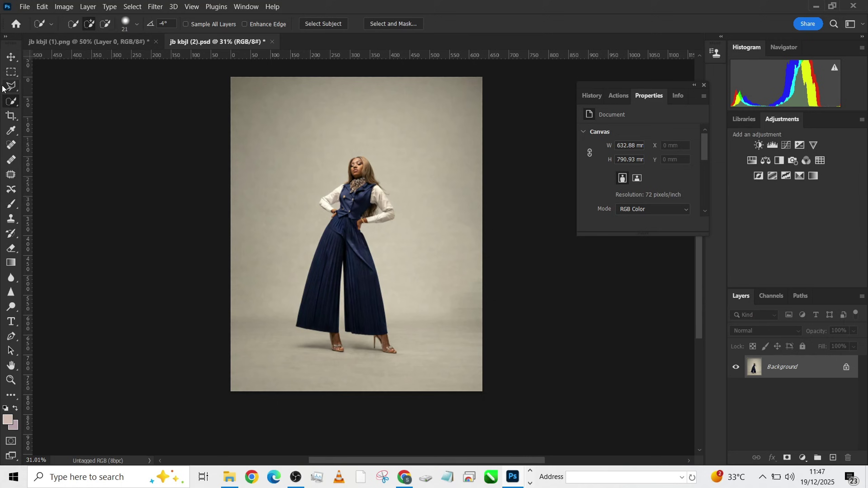
{"action": "left_click", "coordinate": [308, 20]}
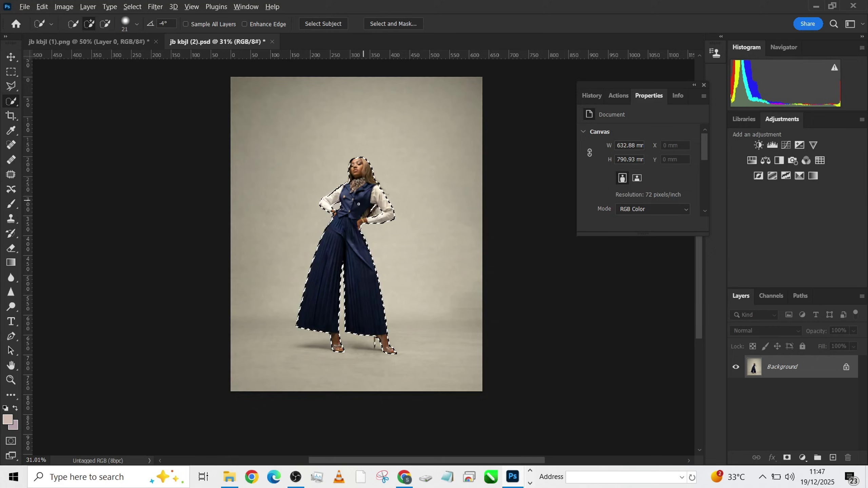
{"action": "scroll", "coordinate": [352, 233], "scroll_direction": "up", "scroll_amount": 3, "text": "alt"}
{"action": "mouse_move", "coordinate": [372, 354]}
{"action": "left_mouse_down"}
{"action": "mouse_move", "coordinate": [355, 178]}
{"action": "mouse_move", "coordinate": [353, 418]}
{"action": "left_mouse_up"}
{"action": "scroll", "coordinate": [368, 260], "scroll_direction": "up", "scroll_amount": 4, "text": "alt"}
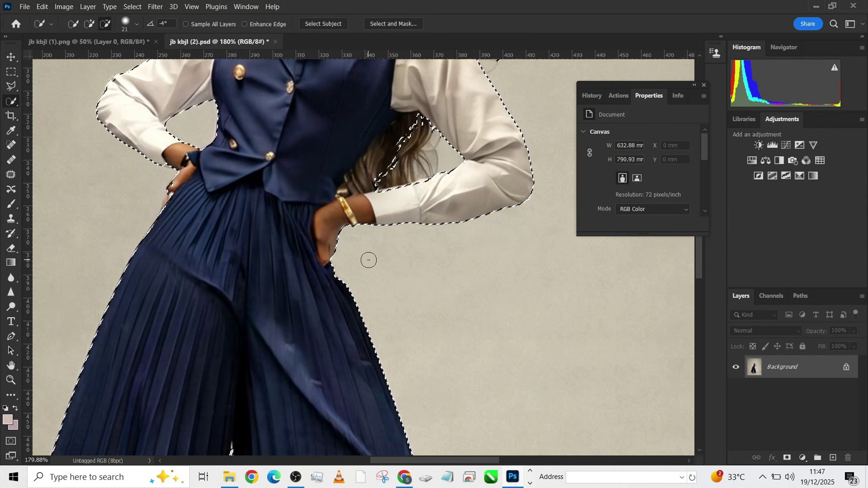
{"action": "right_click", "coordinate": [418, 145], "text": "alt"}
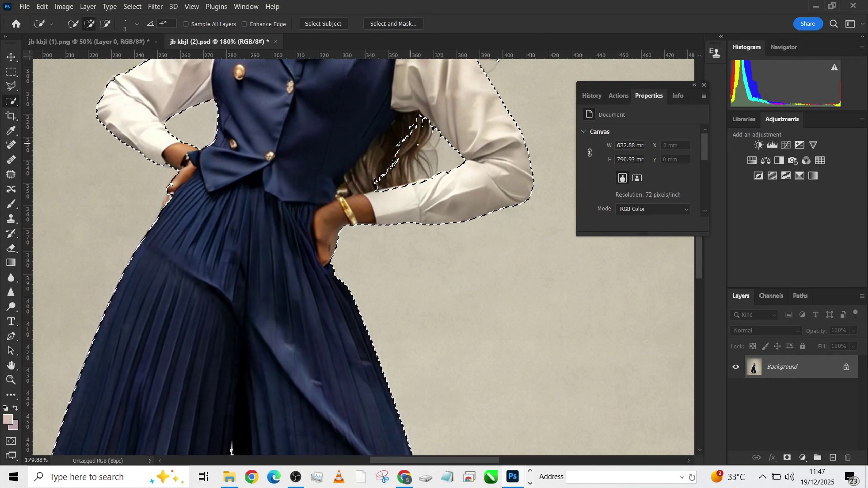
{"action": "scroll", "coordinate": [397, 179], "scroll_direction": "down", "scroll_amount": 3, "text": "alt"}
{"action": "scroll", "coordinate": [376, 192], "scroll_direction": "up", "scroll_amount": 4, "text": "alt"}
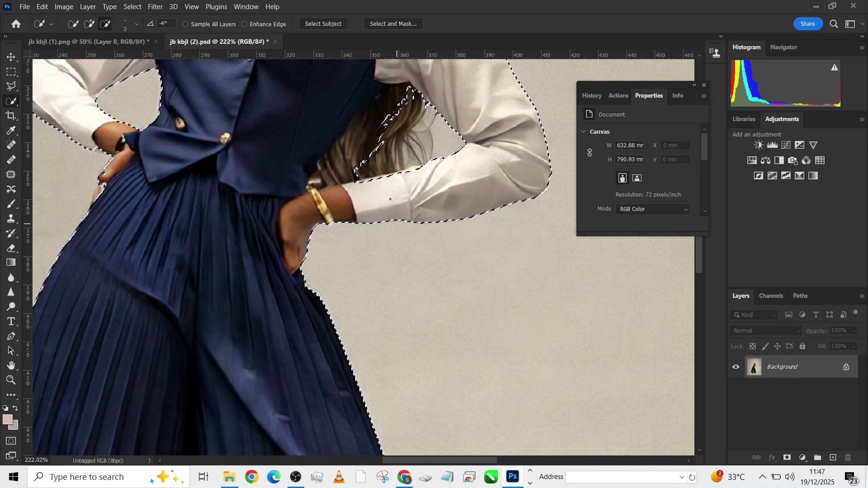
- Invert the selection to the backdrop and refine its edge along the hair and shoulder
{"action": "right_click", "coordinate": [322, 227]}
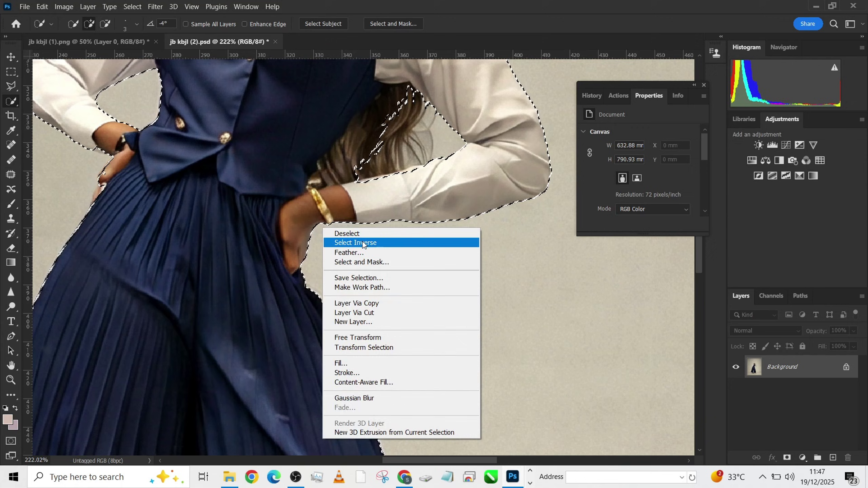
{"action": "left_click", "coordinate": [342, 243]}
{"action": "right_click", "coordinate": [397, 115], "text": "alt"}
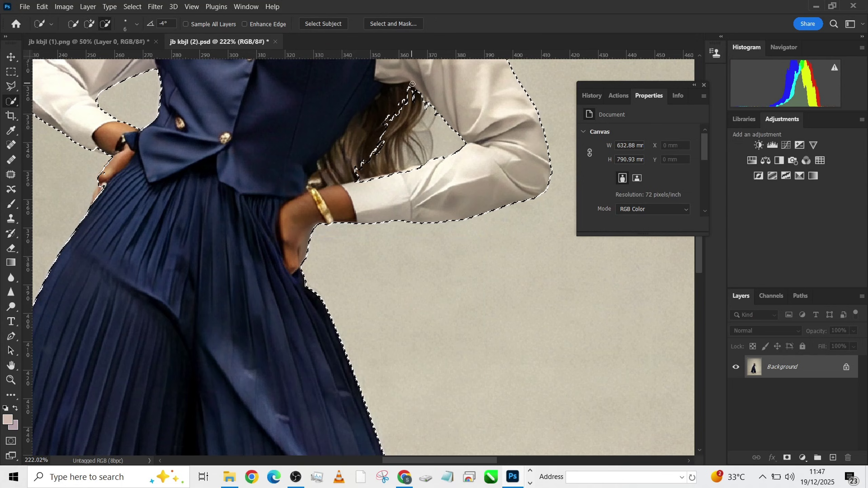
{"action": "mouse_move", "coordinate": [405, 99]}
{"action": "left_mouse_down"}
{"action": "mouse_move", "coordinate": [376, 175]}
{"action": "mouse_move", "coordinate": [405, 94]}
{"action": "left_mouse_up"}
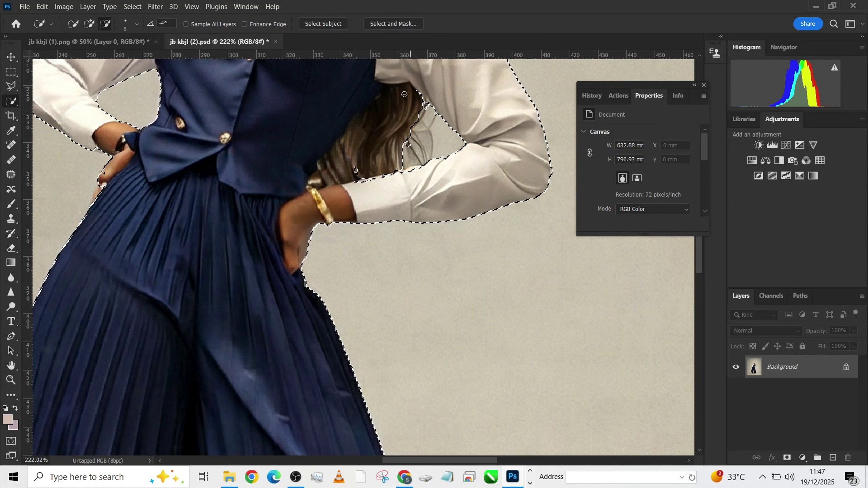
{"action": "left_click_drag", "start_coordinate": [423, 135], "coordinate": [427, 103]}
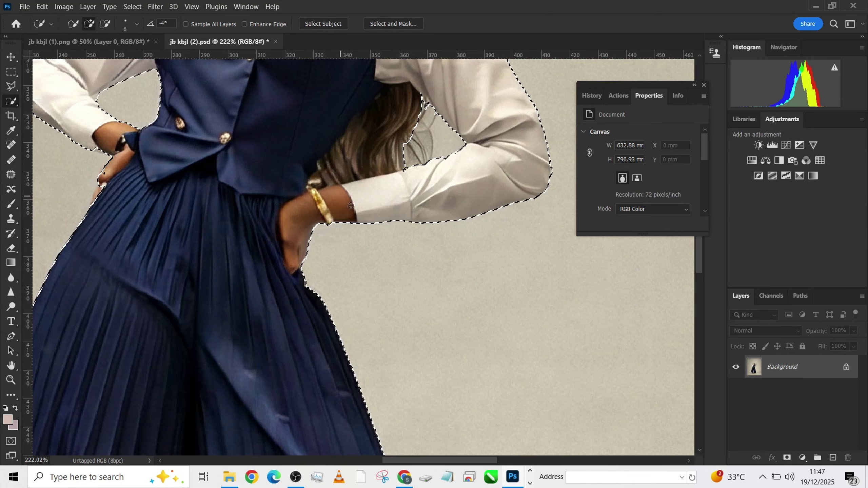
- Subtract from the selection at the model's neck
{"action": "left_click_drag", "start_coordinate": [488, 158], "coordinate": [432, 387]}
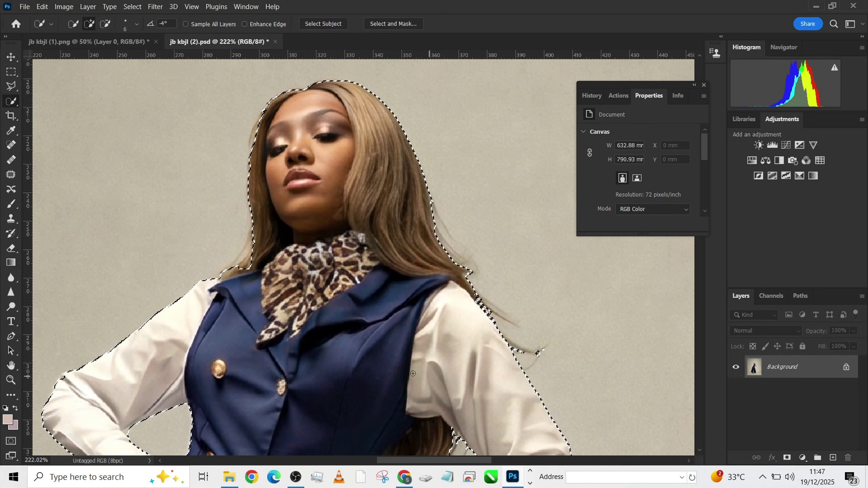
{"action": "key", "text": "alt"}
{"action": "left_click_drag", "start_coordinate": [253, 252], "coordinate": [243, 268]}
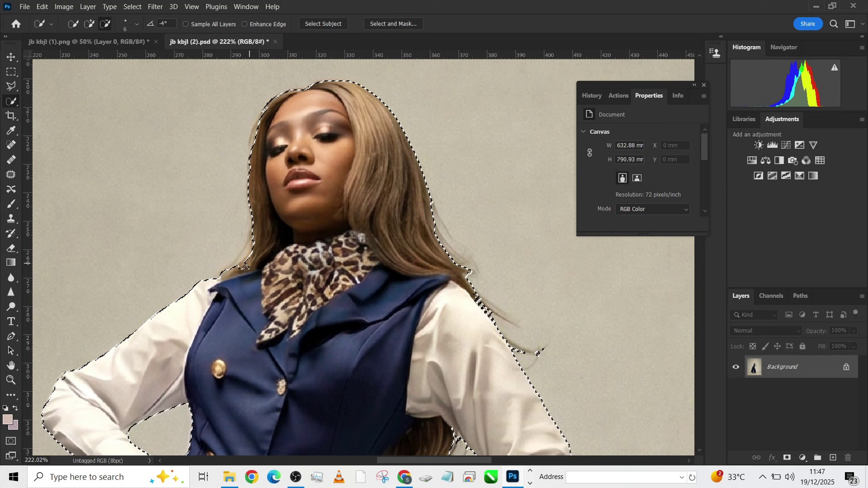
{"action": "scroll", "coordinate": [240, 271], "scroll_direction": "down", "scroll_amount": 3}
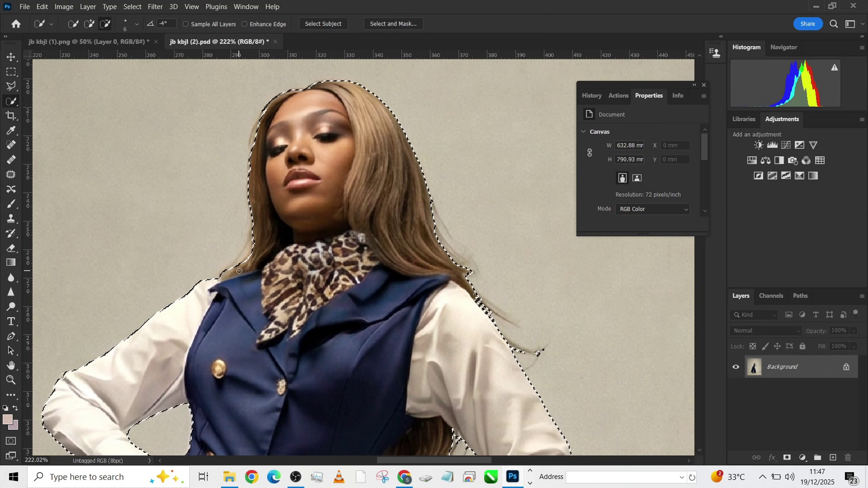
- Switch to the Polygonal Lasso in subtract mode and trace a first outline at the heel
{"action": "scroll", "coordinate": [271, 148], "scroll_direction": "down", "scroll_amount": 2}
{"action": "scroll", "coordinate": [272, 261], "scroll_direction": "up", "scroll_amount": 3}
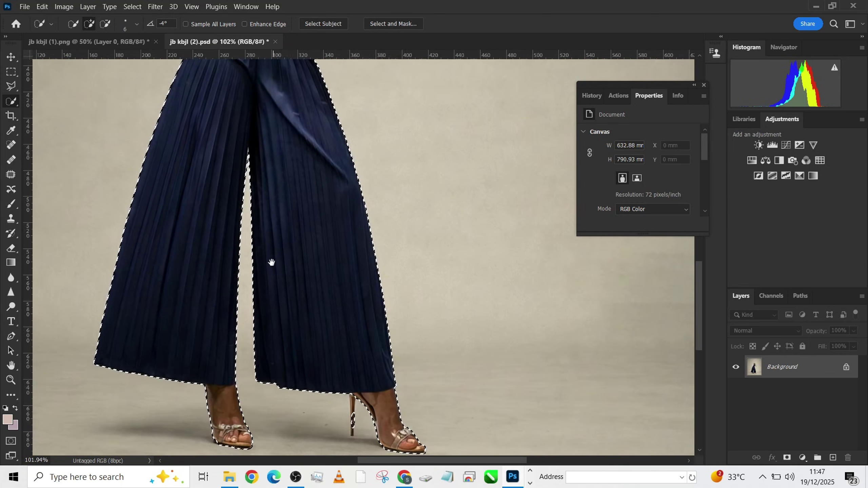
{"action": "scroll", "coordinate": [271, 261], "scroll_direction": "down", "scroll_amount": 3}
{"action": "scroll", "coordinate": [291, 148], "scroll_direction": "up", "scroll_amount": 1}
{"action": "scroll", "coordinate": [381, 321], "scroll_direction": "up", "scroll_amount": 3}
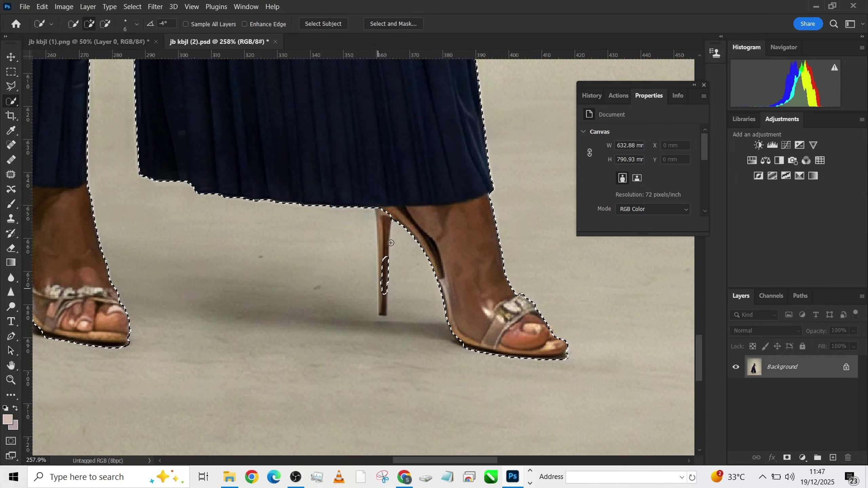
{"action": "left_click", "coordinate": [11, 88]}
{"action": "left_click", "coordinate": [99, 24]}
{"action": "left_click", "coordinate": [372, 207]}
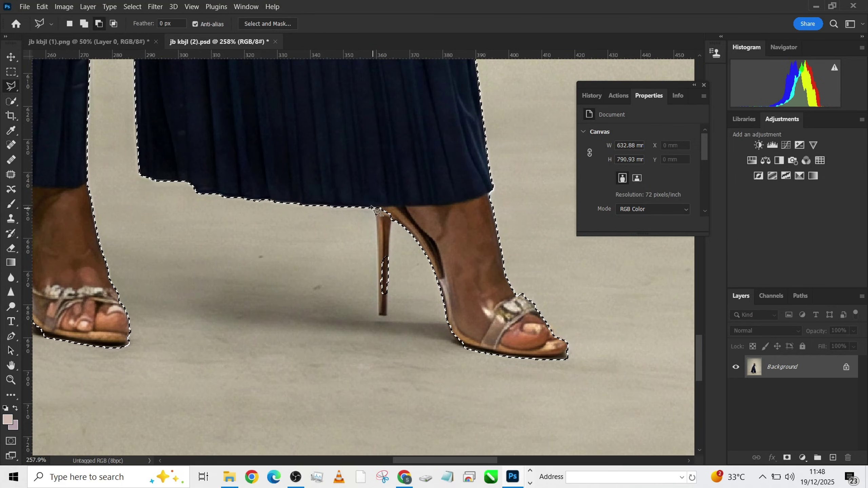
{"action": "left_click", "coordinate": [368, 289]}
{"action": "left_click", "coordinate": [372, 208]}
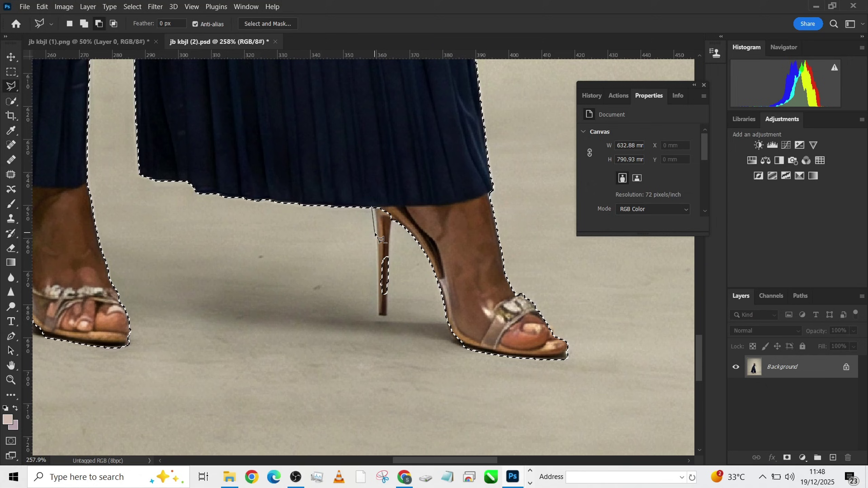
- Trace the full heel outline so the heel joins the selection
{"action": "left_click", "coordinate": [374, 209]}
{"action": "left_click", "coordinate": [379, 315]}
{"action": "left_click", "coordinate": [387, 316]}
{"action": "left_click", "coordinate": [395, 207]}
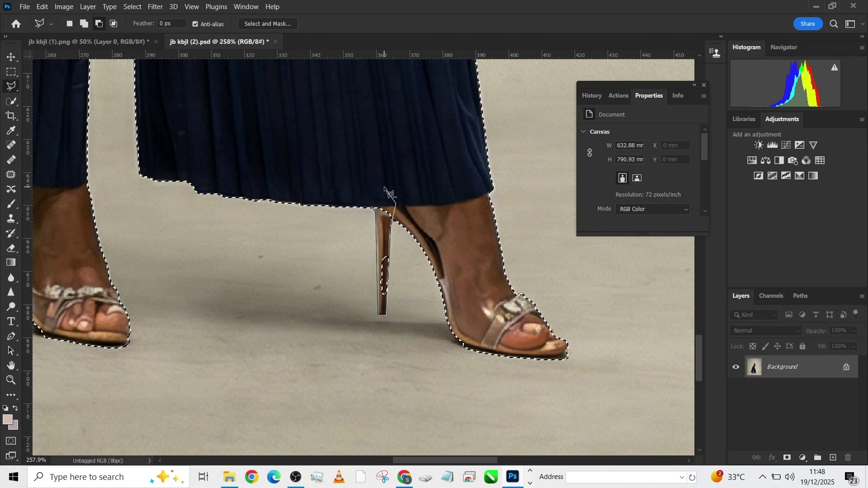
{"action": "double_click", "coordinate": [386, 189]}
- Cut the toe edge out of the selection with the lasso
{"action": "scroll", "coordinate": [458, 269], "scroll_direction": "left", "scroll_amount": 5}
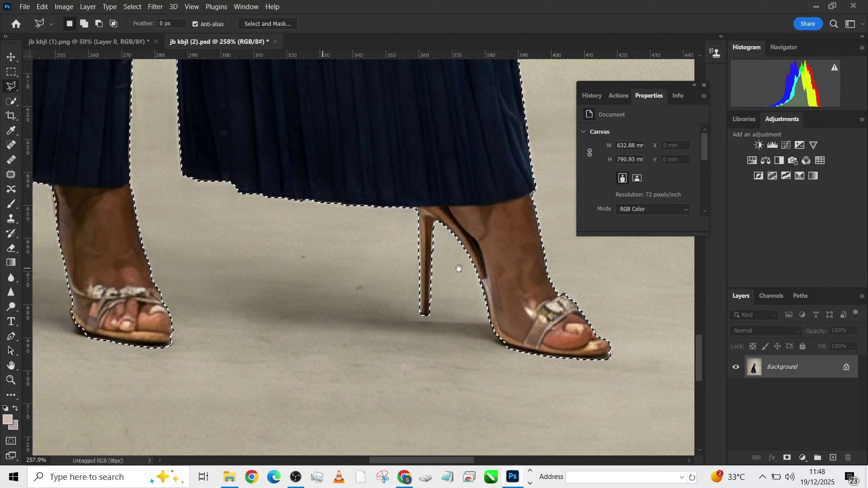
{"action": "key", "text": "alt"}
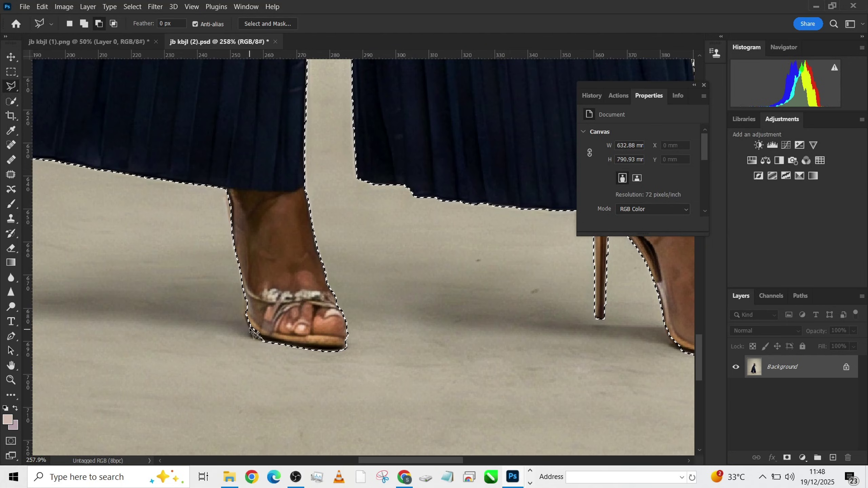
{"action": "left_click", "coordinate": [262, 340]}
{"action": "left_click", "coordinate": [250, 336]}
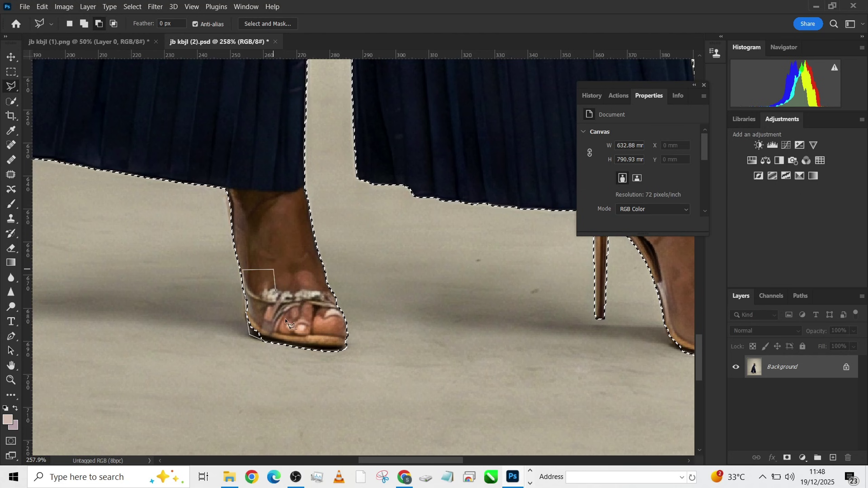
{"action": "scroll", "coordinate": [337, 376], "scroll_direction": "down", "scroll_amount": 6}
{"action": "scroll", "coordinate": [265, 334], "scroll_direction": "up", "scroll_amount": 10}
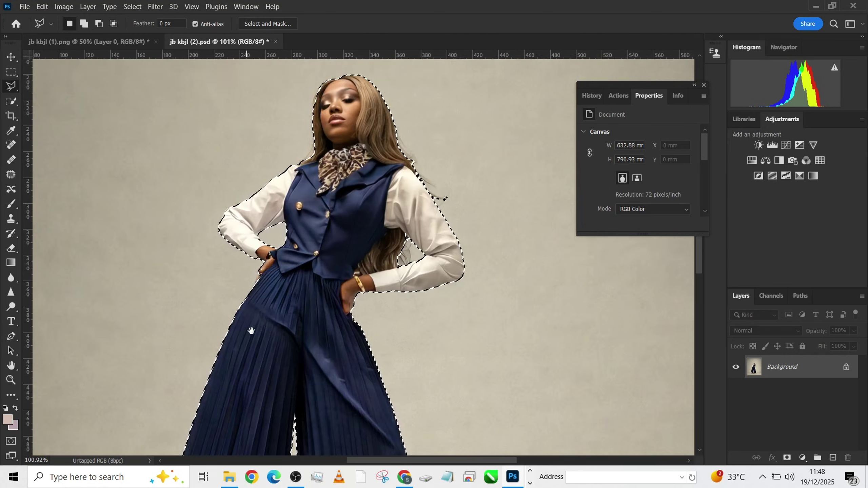
{"action": "scroll", "coordinate": [202, 367], "scroll_direction": "up", "scroll_amount": 5}
{"action": "scroll", "coordinate": [256, 394], "scroll_direction": "down", "scroll_amount": 5}
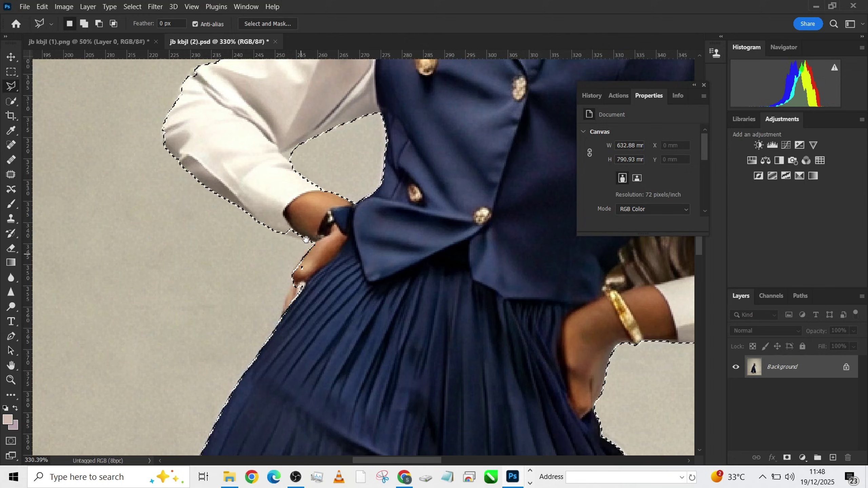
{"action": "scroll", "coordinate": [294, 308], "scroll_direction": "up", "scroll_amount": 1}
- Fix the selection along the skirt edge and around the gap beside the hand
{"action": "left_click", "coordinate": [309, 256]}
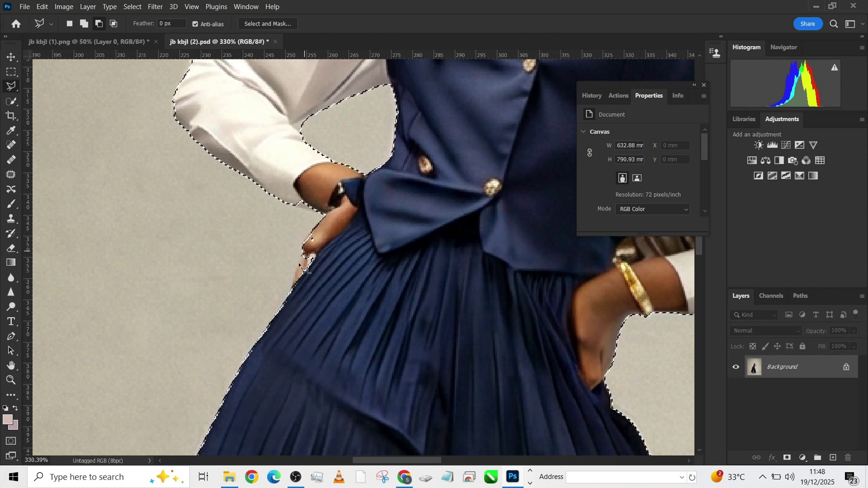
{"action": "left_click", "coordinate": [291, 289]}
{"action": "left_click", "coordinate": [286, 341]}
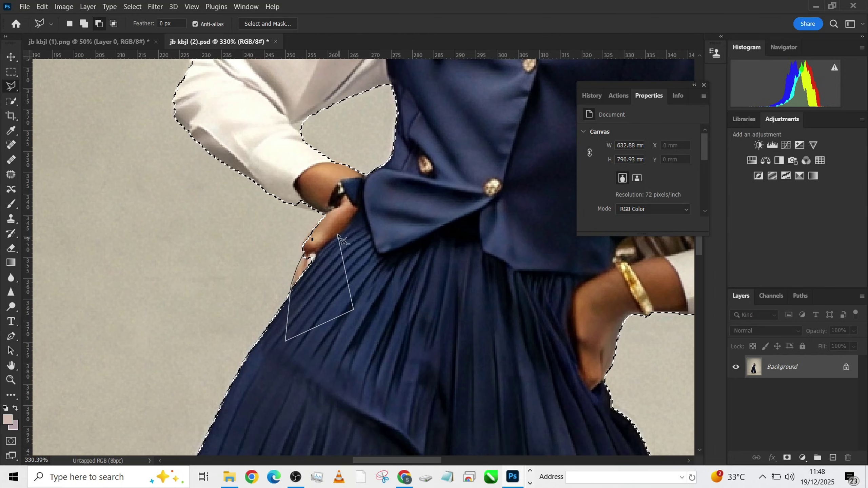
{"action": "left_click", "coordinate": [314, 240]}
{"action": "left_click", "coordinate": [297, 204]}
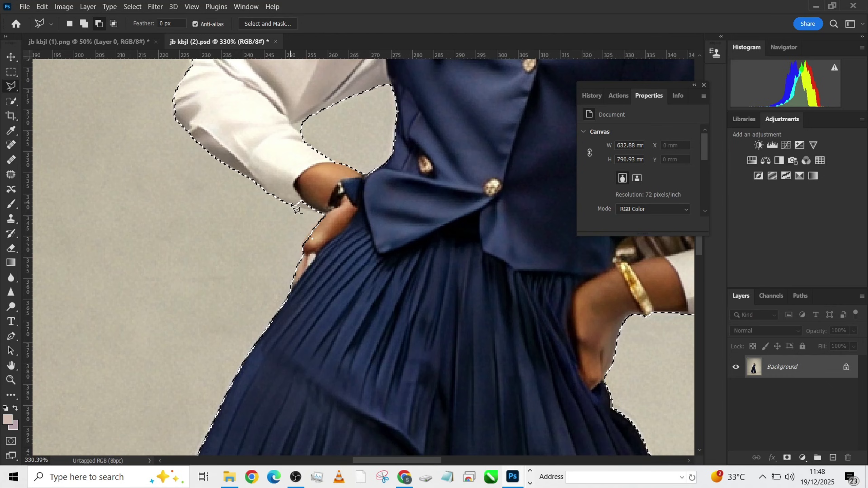
{"action": "left_click", "coordinate": [338, 208]}
{"action": "left_click", "coordinate": [305, 169]}
{"action": "double_click", "coordinate": [250, 161]}
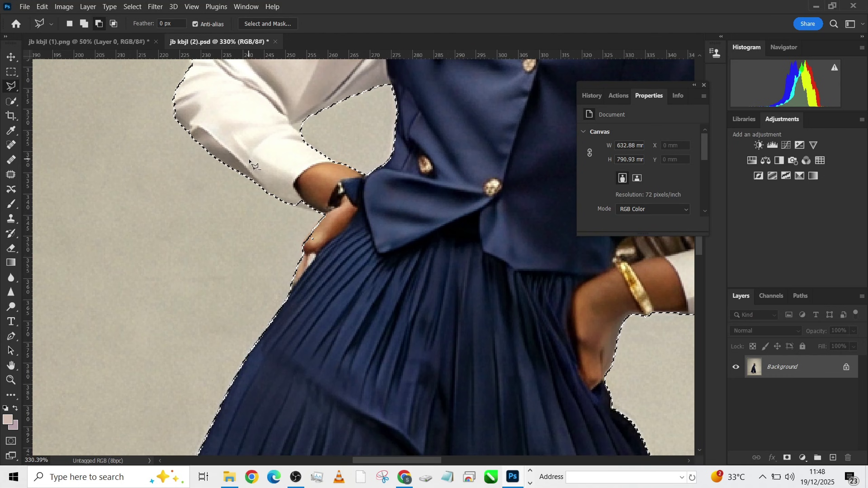
- Add the extra area around the sleeve to the selection
{"action": "scroll", "coordinate": [381, 283], "scroll_direction": "down", "scroll_amount": 3}
{"action": "scroll", "coordinate": [383, 380], "scroll_direction": "up", "scroll_amount": 5}
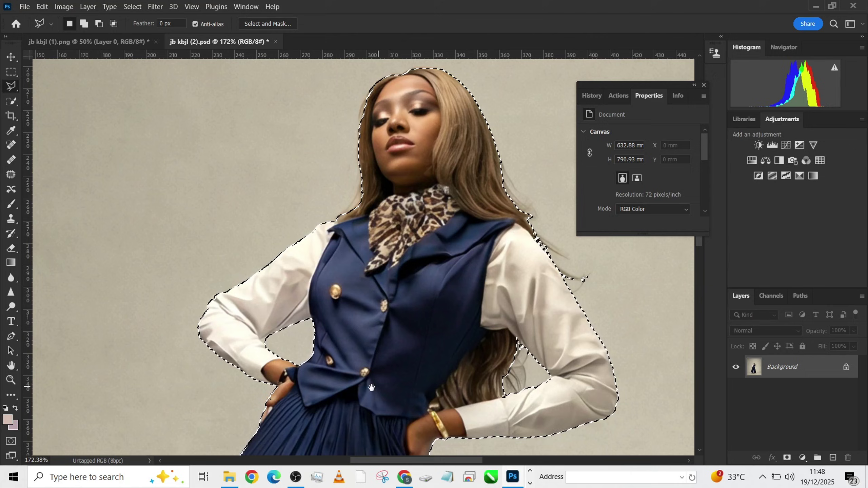
{"action": "scroll", "coordinate": [277, 345], "scroll_direction": "up", "scroll_amount": 4}
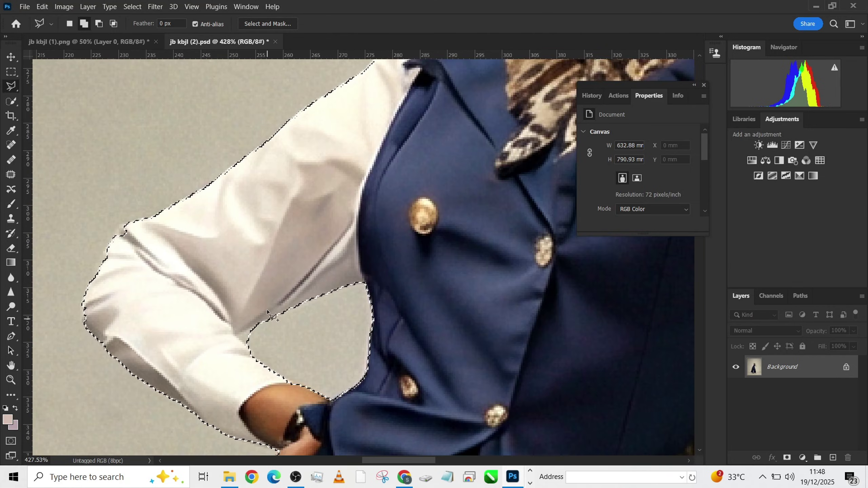
{"action": "left_click", "coordinate": [262, 321], "text": "shift"}
{"action": "left_click", "coordinate": [235, 332]}
{"action": "double_click", "coordinate": [263, 360]}
{"action": "scroll", "coordinate": [445, 193], "scroll_direction": "down", "scroll_amount": 10}
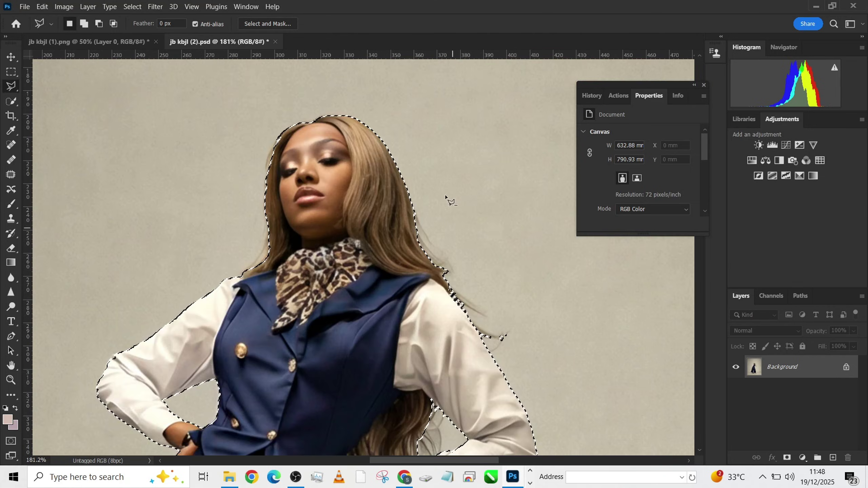
{"action": "scroll", "coordinate": [349, 176], "scroll_direction": "down", "scroll_amount": 1}
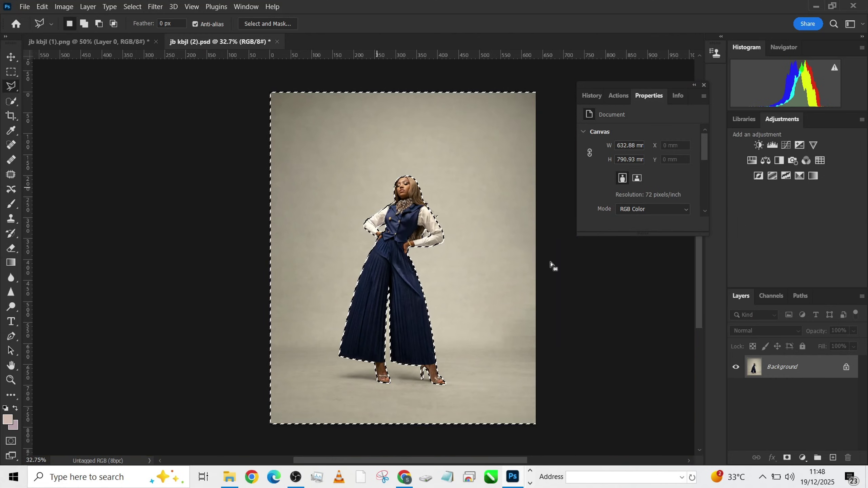
- Duplicate Background, cut the backdrop to Layer 1 with Layer Via Cut, and reload its selection
{"action": "left_click_drag", "start_coordinate": [775, 367], "coordinate": [833, 458]}
{"action": "right_click", "coordinate": [409, 255]}
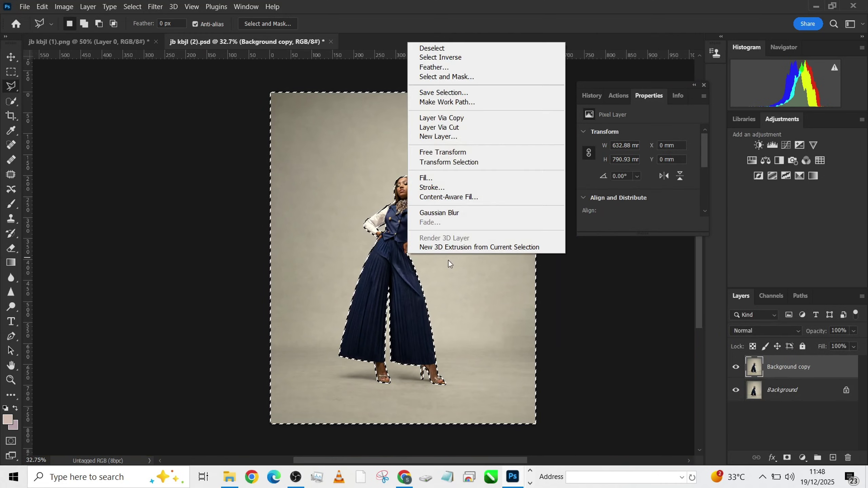
{"action": "left_click", "coordinate": [454, 127]}
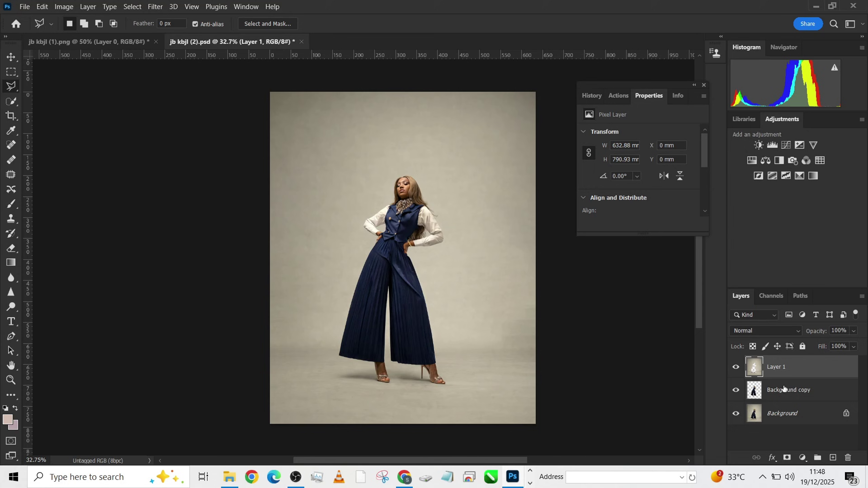
{"action": "left_click", "coordinate": [754, 370], "text": "ctrl"}
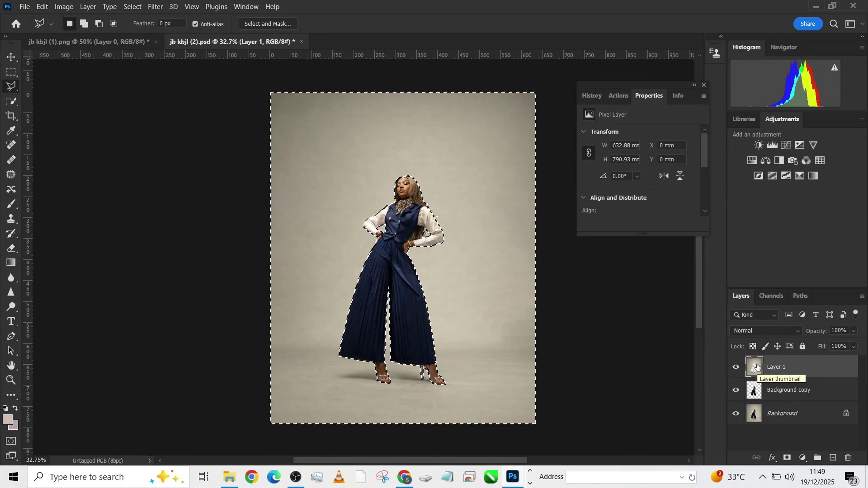
- Apply an 87.0-pixel Gaussian Blur to the Layer 1 backdrop, then clear the selection
{"action": "left_click", "coordinate": [158, 10]}
{"action": "mouse_move", "coordinate": [170, 141]}
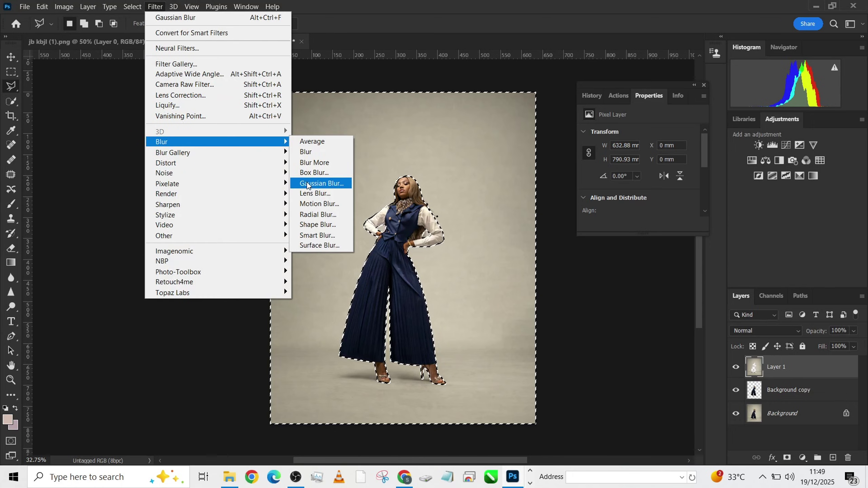
{"action": "left_click", "coordinate": [308, 185]}
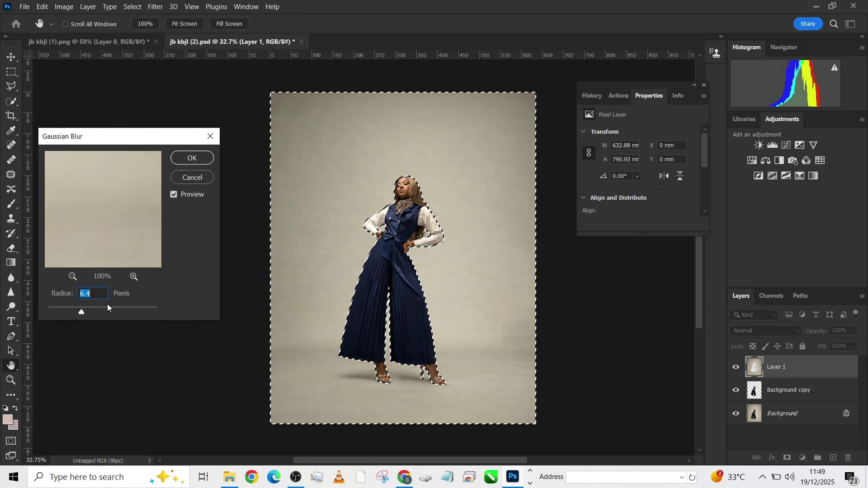
{"action": "left_click_drag", "start_coordinate": [108, 307], "coordinate": [116, 309]}
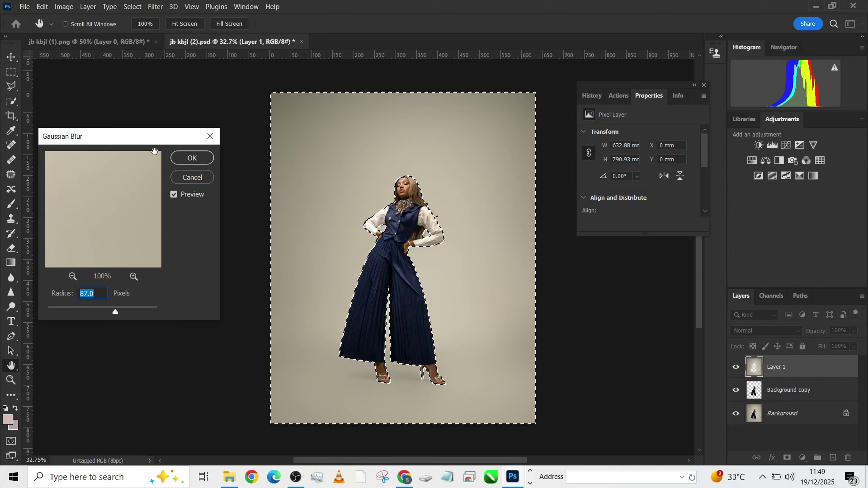
{"action": "left_click", "coordinate": [194, 160]}
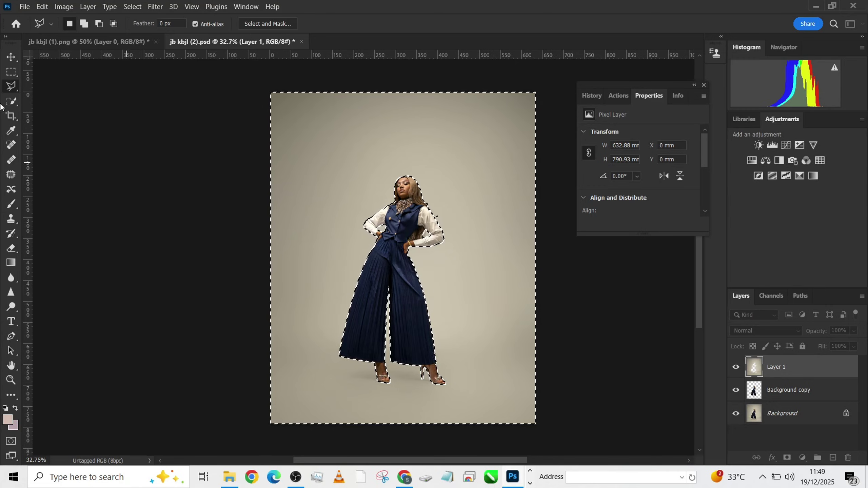
{"action": "left_click", "coordinate": [10, 71]}
{"action": "left_click", "coordinate": [180, 157]}
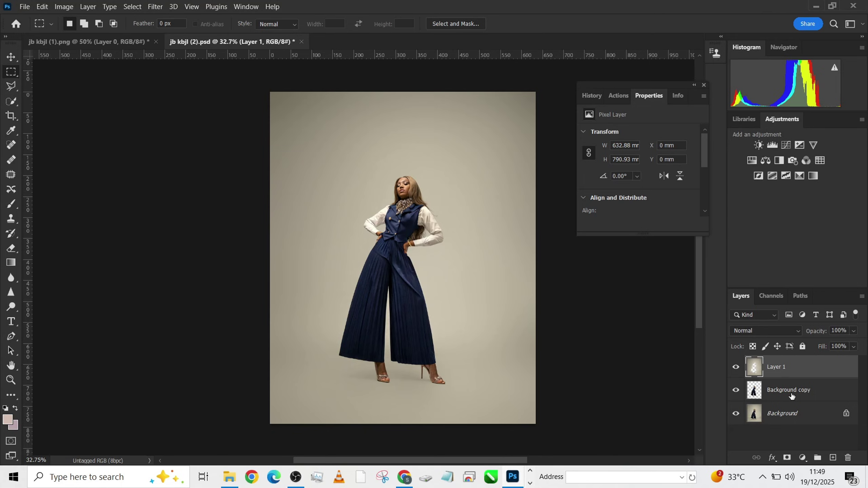
- Move Background copy to the top and drag the galaxy image in above Layer 1
{"action": "left_click_drag", "start_coordinate": [792, 395], "coordinate": [786, 369]}
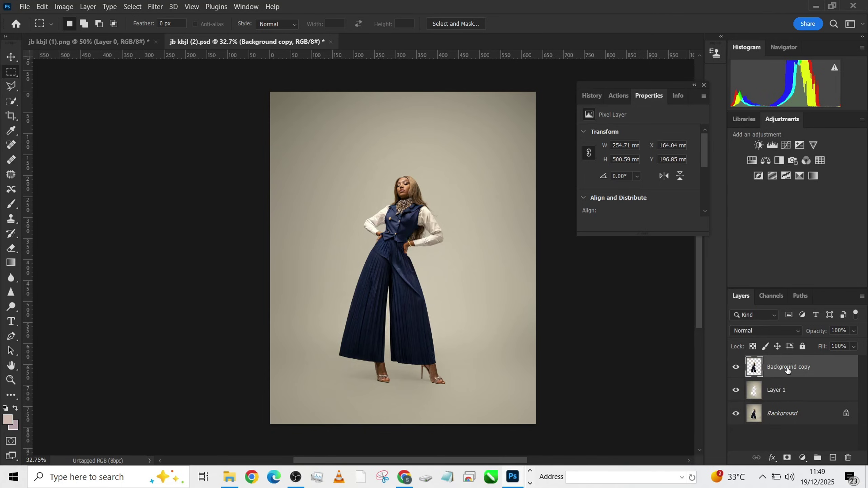
{"action": "left_click", "coordinate": [783, 390]}
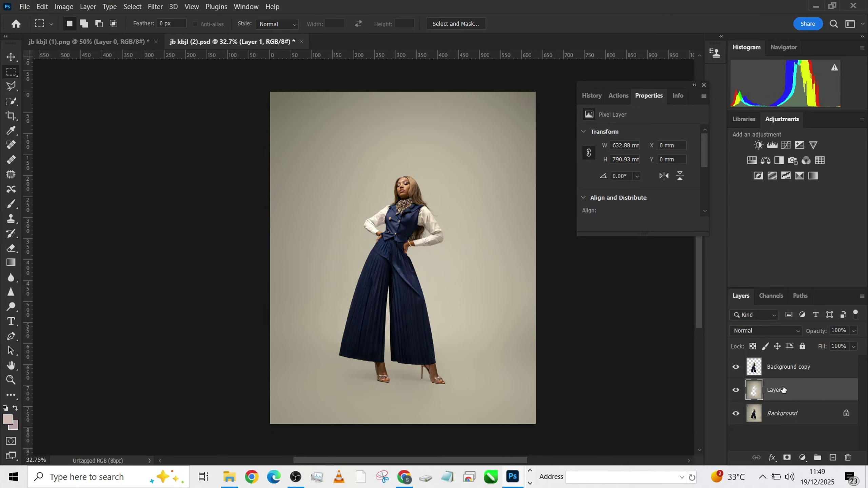
{"action": "left_click", "coordinate": [123, 48]}
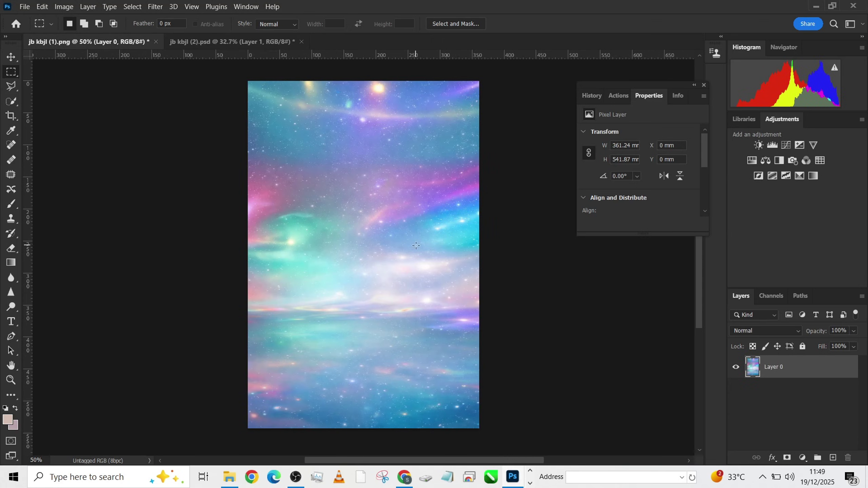
{"action": "left_click", "coordinate": [9, 58]}
{"action": "left_click_drag", "start_coordinate": [357, 255], "coordinate": [374, 227]}
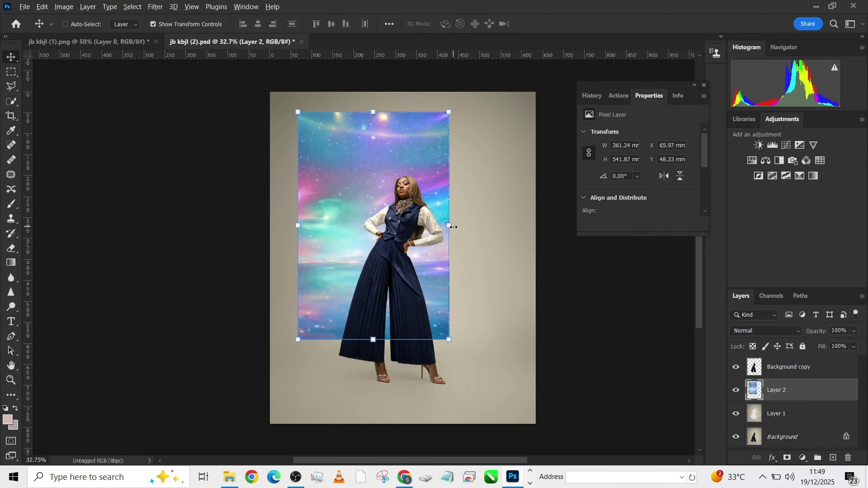
- Enlarge the galaxy layer to about 644.53 × 966.96 mm to cover the canvas
{"action": "left_click_drag", "start_coordinate": [449, 226], "coordinate": [487, 274]}
{"action": "scroll", "coordinate": [487, 275], "scroll_direction": "down", "scroll_amount": 5}
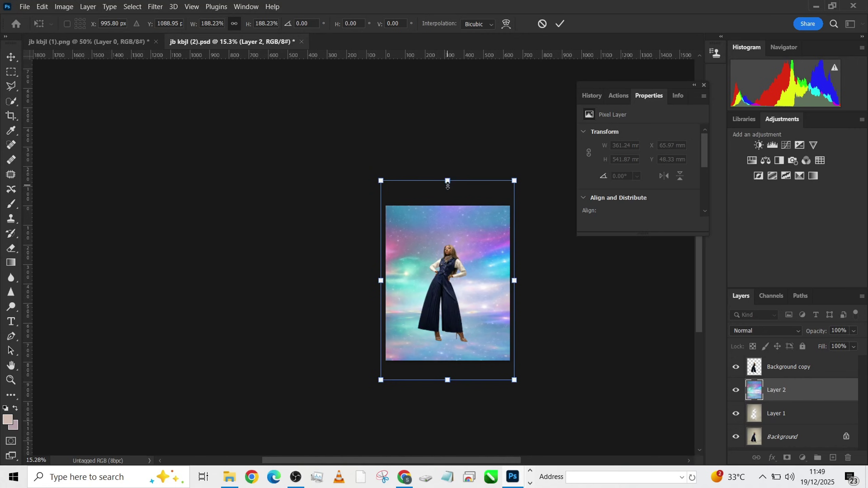
{"action": "left_click_drag", "start_coordinate": [447, 181], "coordinate": [448, 192]}
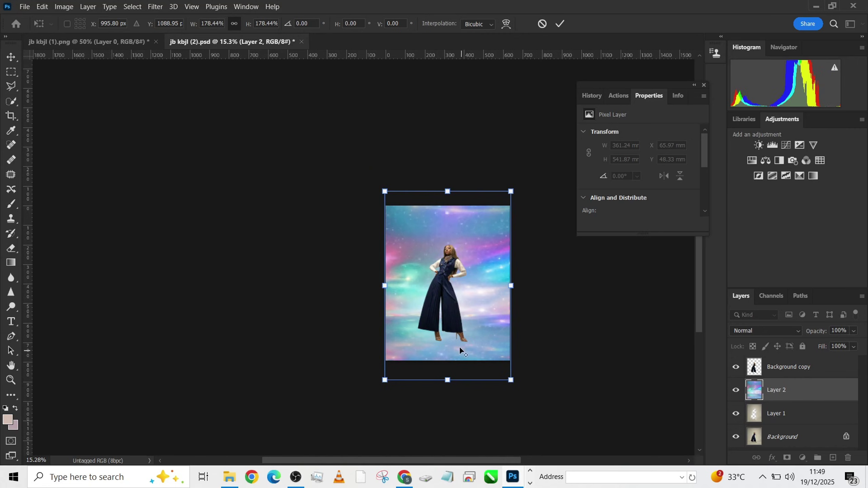
{"action": "scroll", "coordinate": [459, 347], "scroll_direction": "up", "scroll_amount": 5}
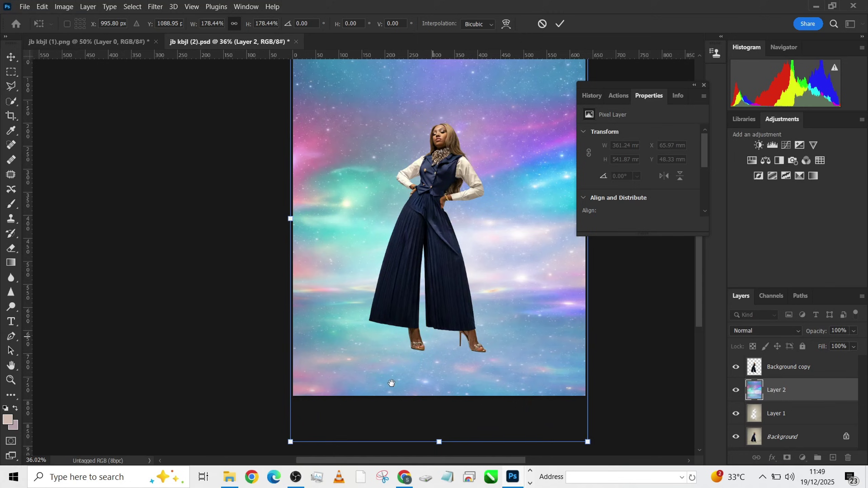
{"action": "left_click_drag", "start_coordinate": [434, 355], "coordinate": [388, 381]}
- Commit the galaxy's new size and set Layer 2's blend mode to Linear Burn
{"action": "key", "text": "Return"}
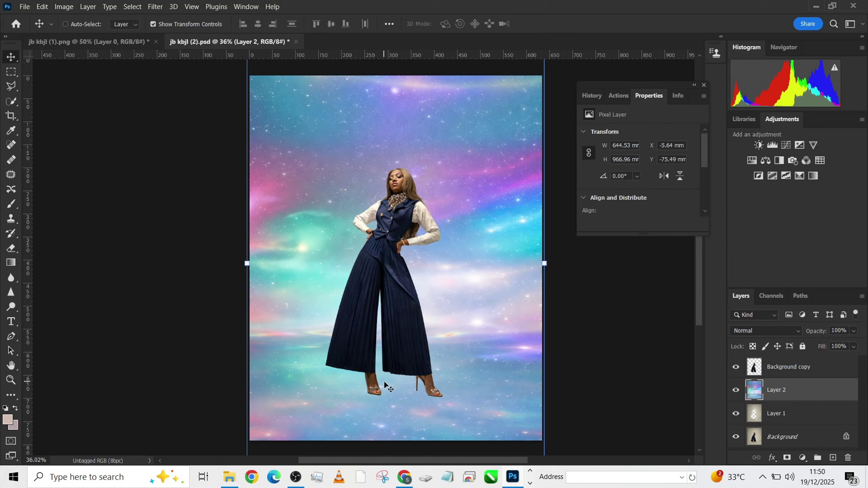
{"action": "left_click", "coordinate": [746, 331]}
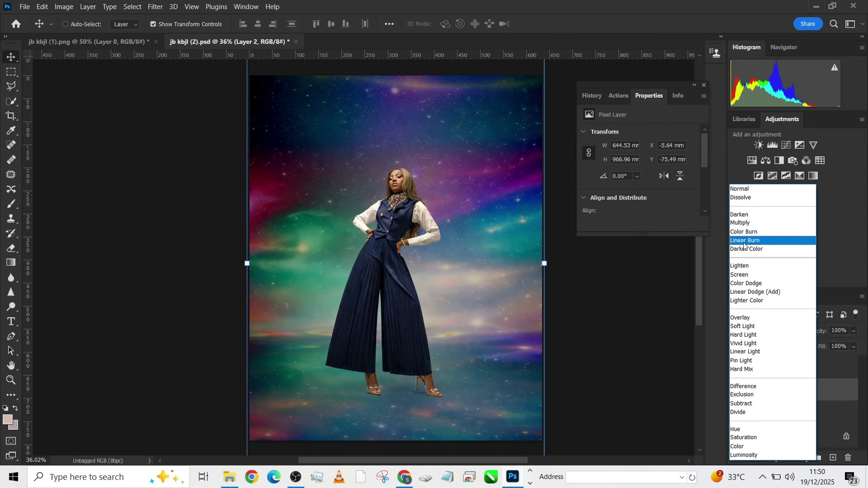
{"action": "left_click", "coordinate": [744, 242]}
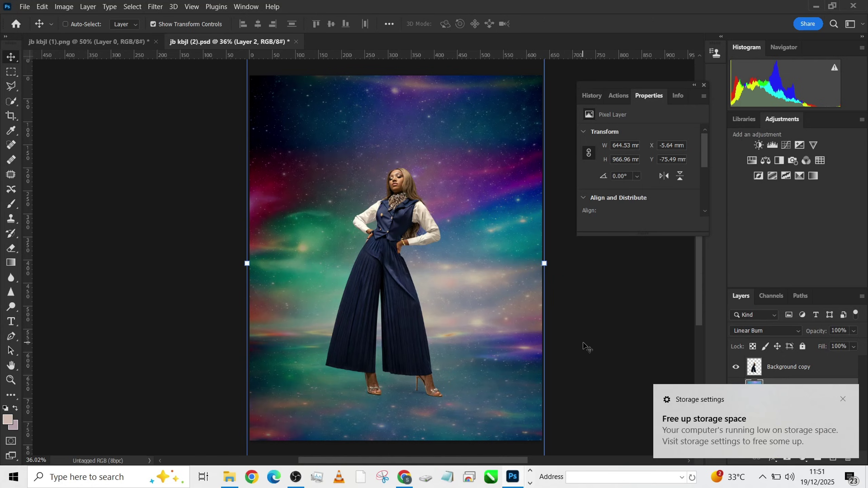
- Add a neutral grey Color Fill 1 layer above Layer 1
{"action": "left_click", "coordinate": [843, 399]}
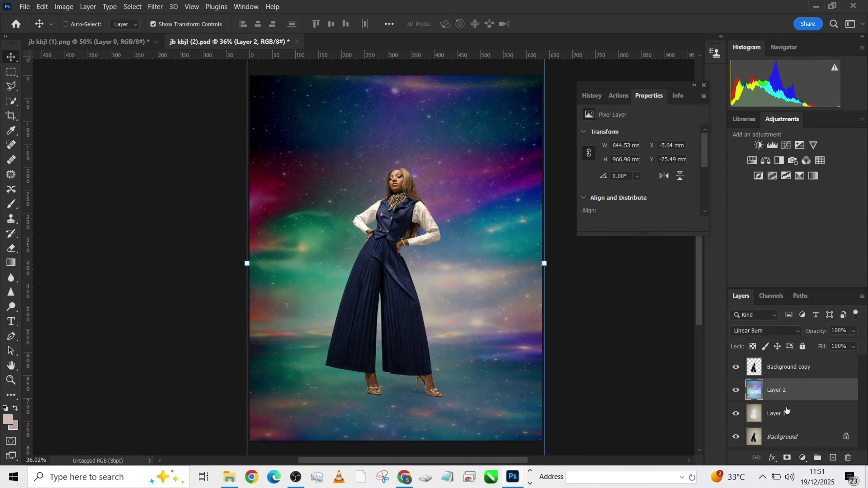
{"action": "left_click", "coordinate": [774, 414]}
{"action": "left_click", "coordinate": [802, 458]}
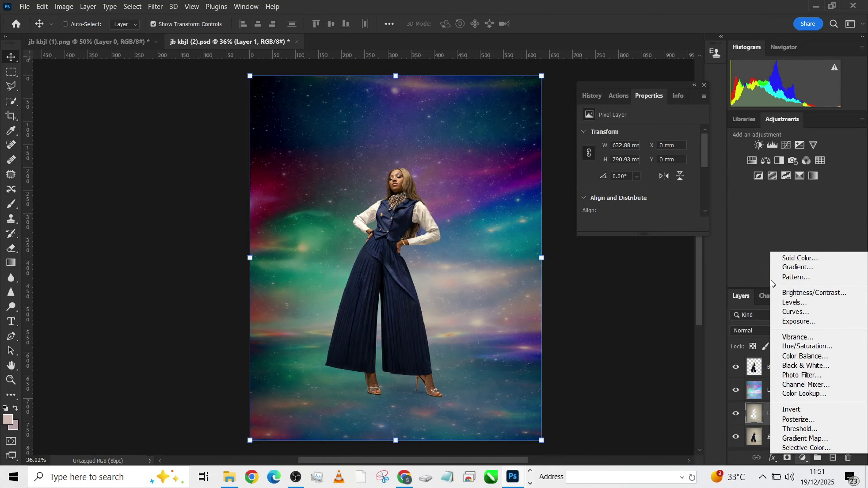
{"action": "left_click", "coordinate": [788, 262]}
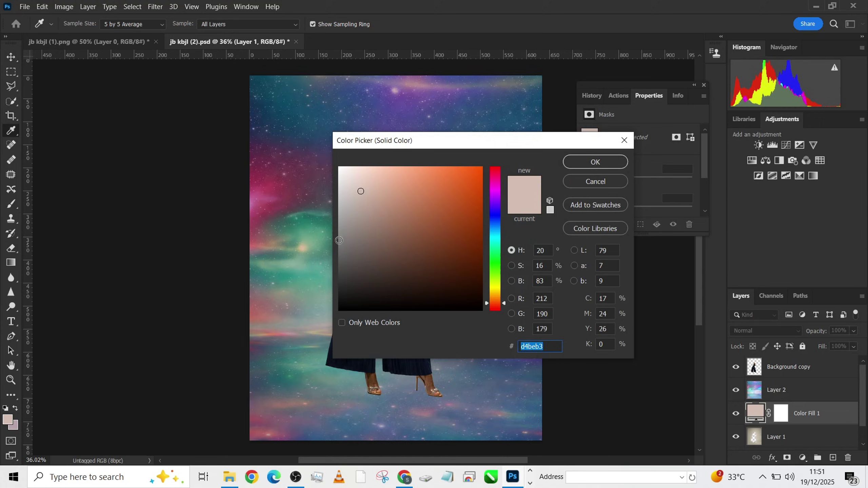
{"action": "left_click", "coordinate": [341, 240]}
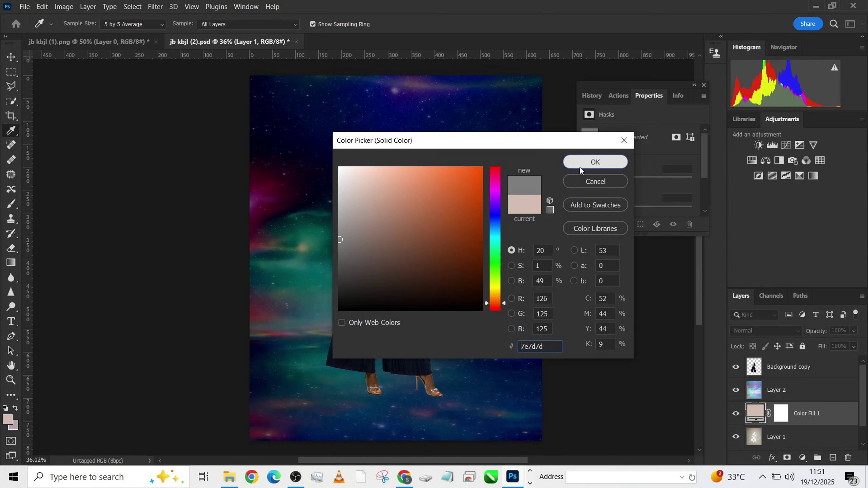
{"action": "left_click", "coordinate": [596, 162]}
- Set Color Fill 1 to the Color blend mode and toggle its visibility to compare
{"action": "left_click", "coordinate": [768, 331]}
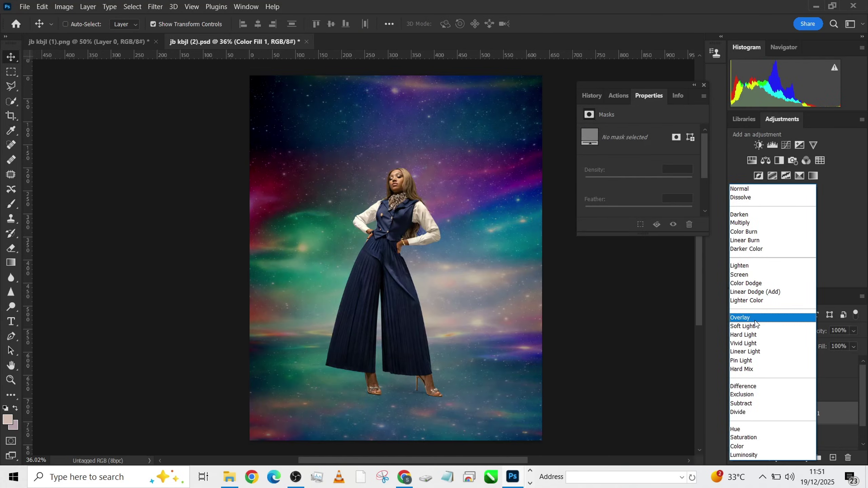
{"action": "left_click", "coordinate": [739, 447]}
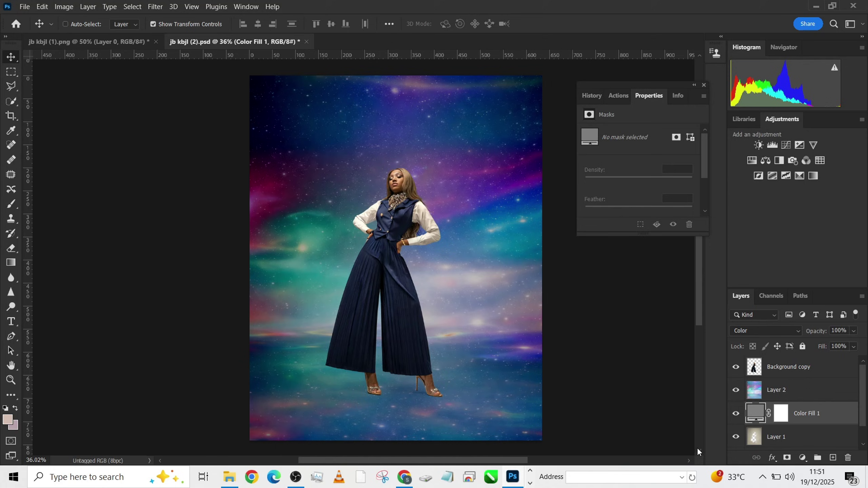
{"action": "left_click", "coordinate": [736, 414]}
- Reshow Color Fill 1, then add Curves 1 above Background copy, lifting the midtones
{"action": "left_click", "coordinate": [735, 414]}
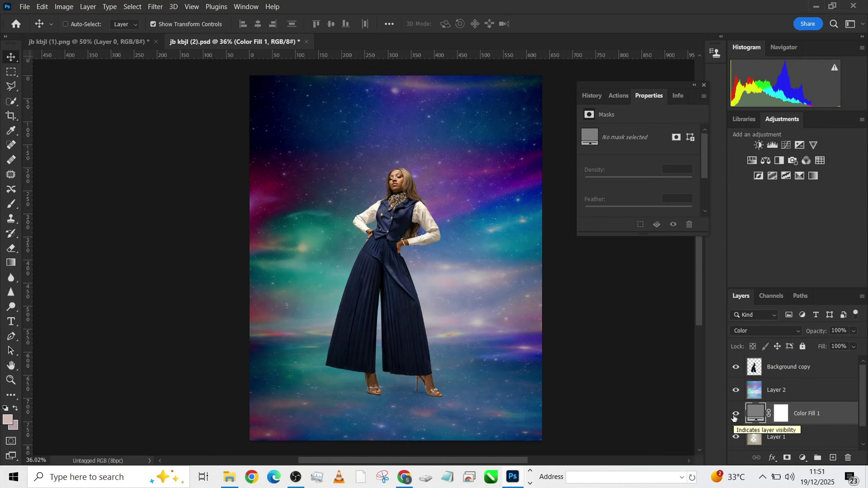
{"action": "left_click", "coordinate": [799, 367]}
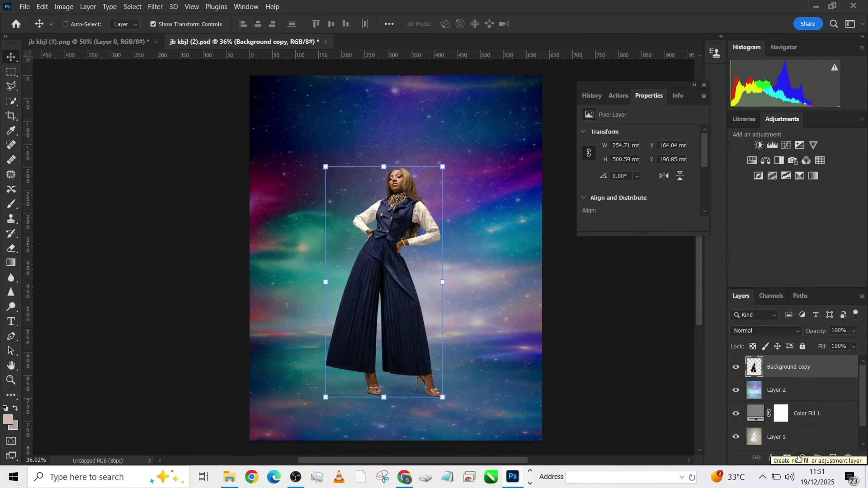
{"action": "left_click", "coordinate": [800, 458]}
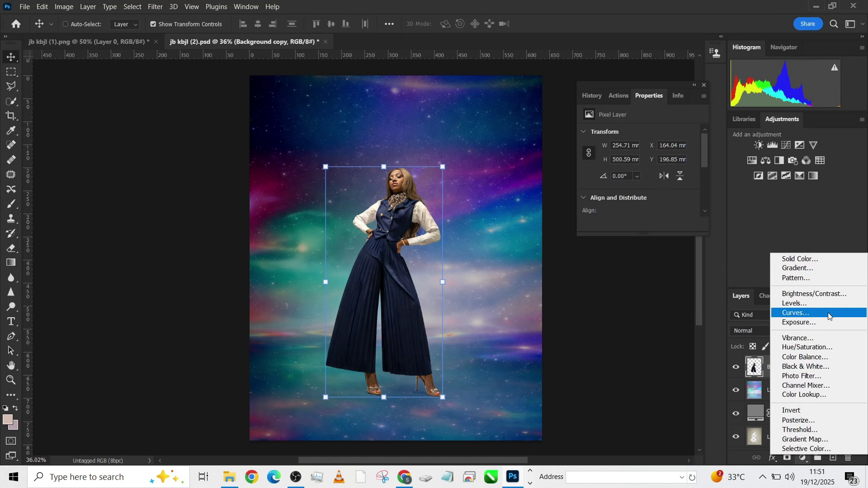
{"action": "left_click", "coordinate": [818, 314]}
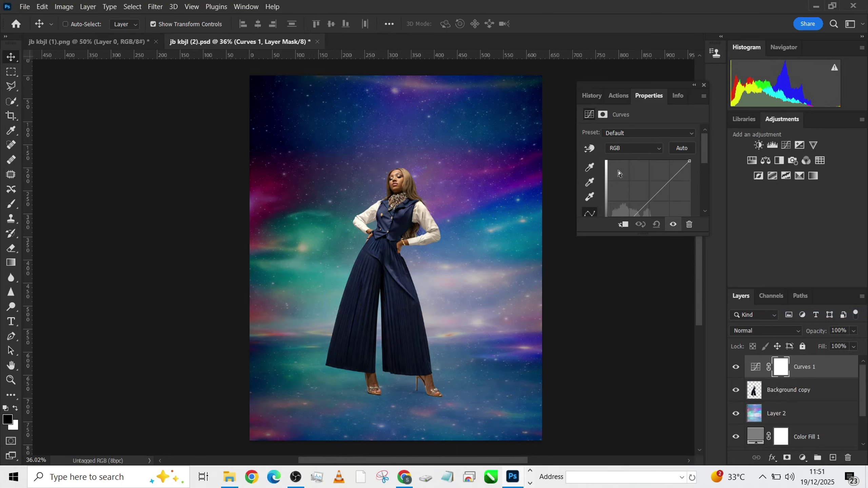
{"action": "left_click_drag", "start_coordinate": [648, 197], "coordinate": [644, 197]}
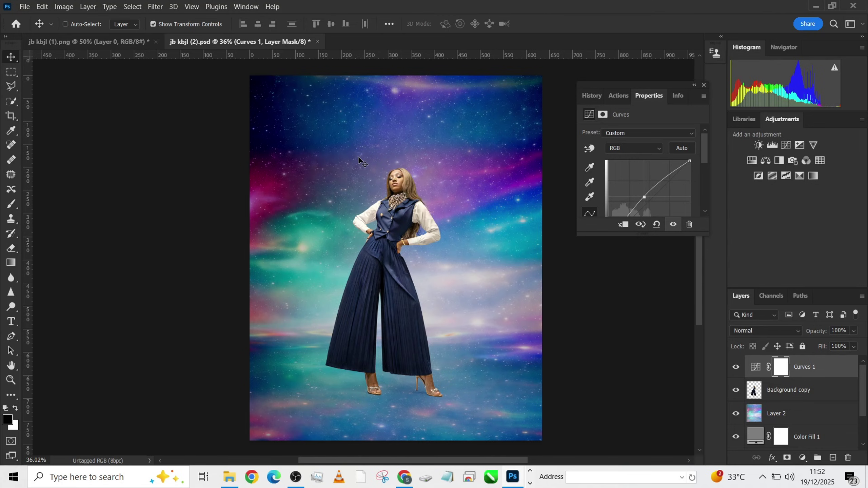
- Add Curves 2 on top and move its black point to input 14, output 0
{"action": "left_click", "coordinate": [803, 458]}
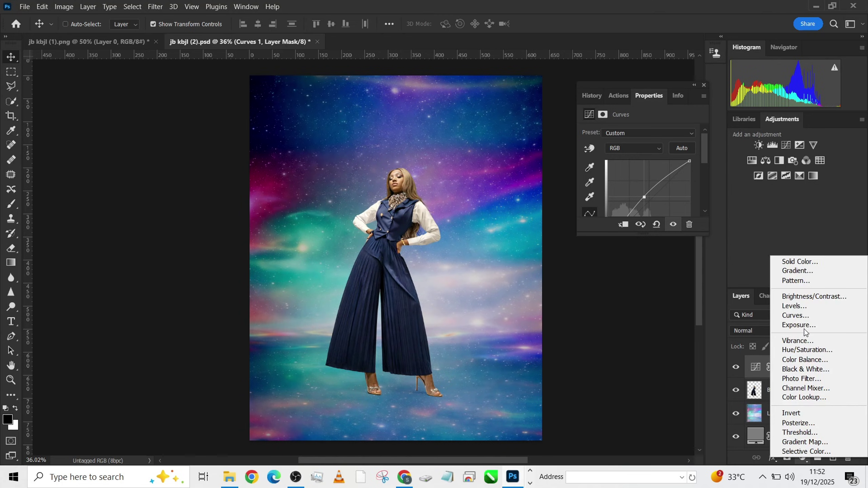
{"action": "left_click", "coordinate": [804, 316]}
{"action": "scroll", "coordinate": [616, 197], "scroll_direction": "down", "scroll_amount": 2}
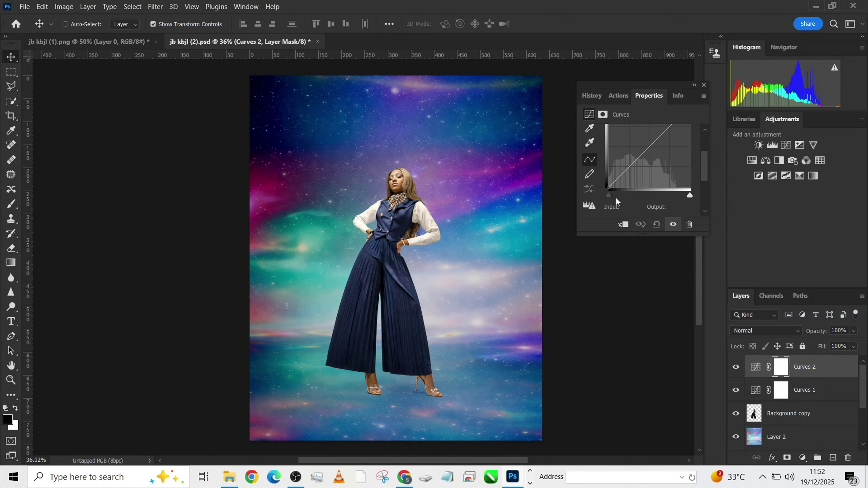
{"action": "left_click_drag", "start_coordinate": [609, 196], "coordinate": [613, 195]}
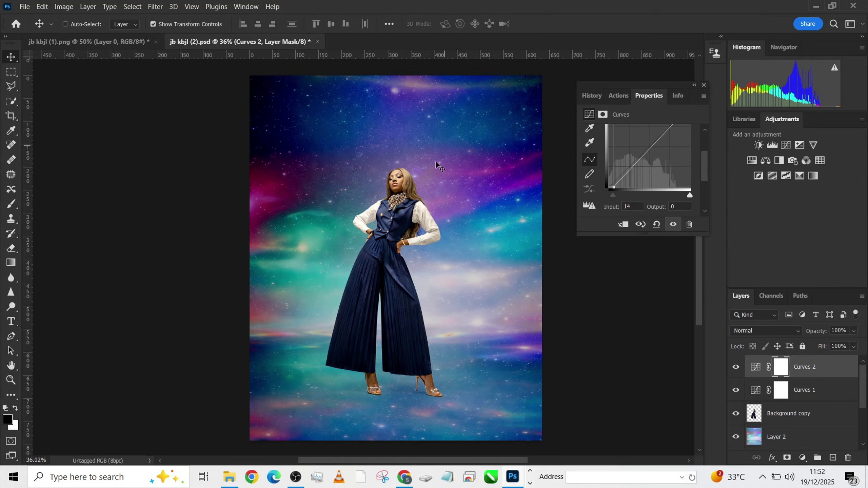
{"action": "scroll", "coordinate": [410, 182], "scroll_direction": "up", "scroll_amount": 3}
{"action": "scroll", "coordinate": [410, 182], "scroll_direction": "up", "scroll_amount": 3}
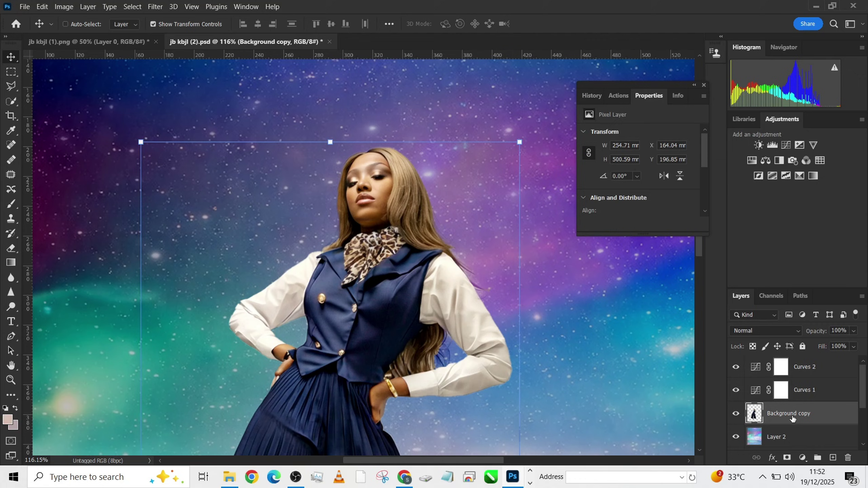
- Add a Color Balance clipped to Background copy with midtones -5, -18, +4
{"action": "left_click", "coordinate": [808, 458]}
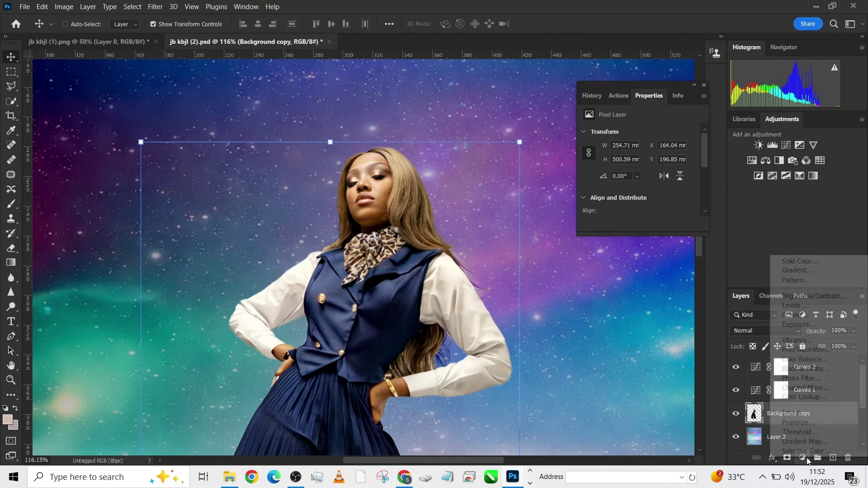
{"action": "left_click", "coordinate": [806, 363]}
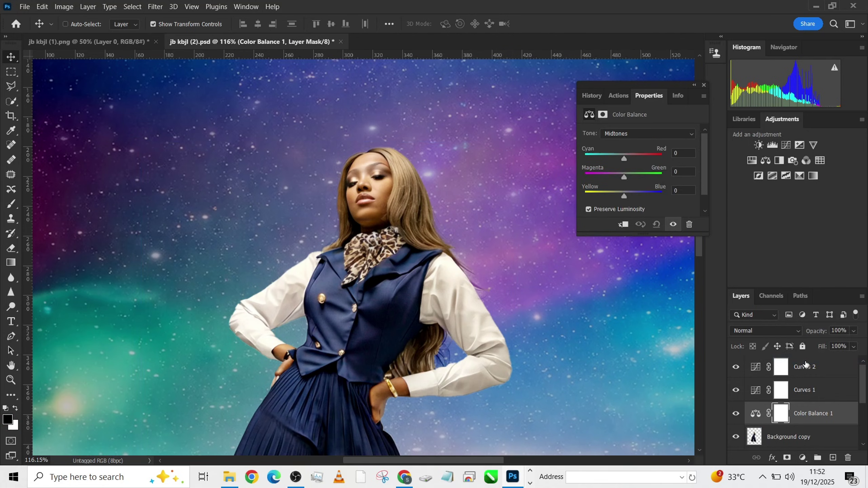
{"action": "left_click", "coordinate": [623, 225]}
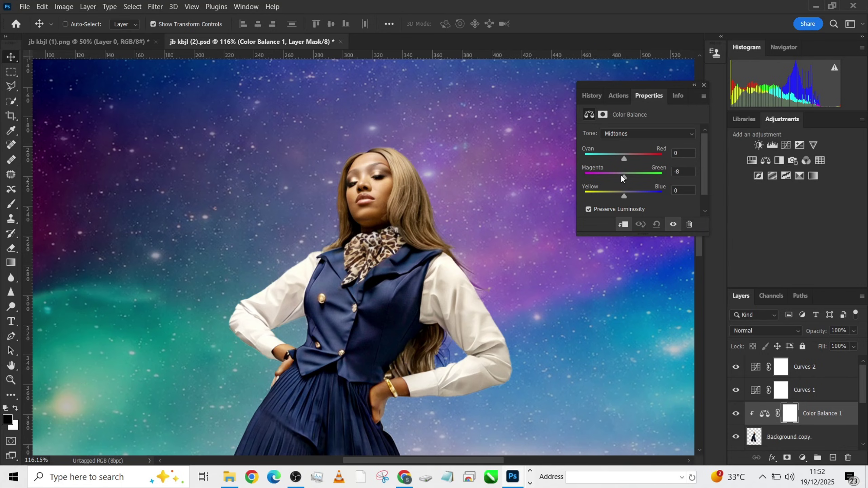
{"action": "left_click_drag", "start_coordinate": [623, 177], "coordinate": [619, 160]}
{"action": "left_click_drag", "start_coordinate": [624, 195], "coordinate": [630, 195]}
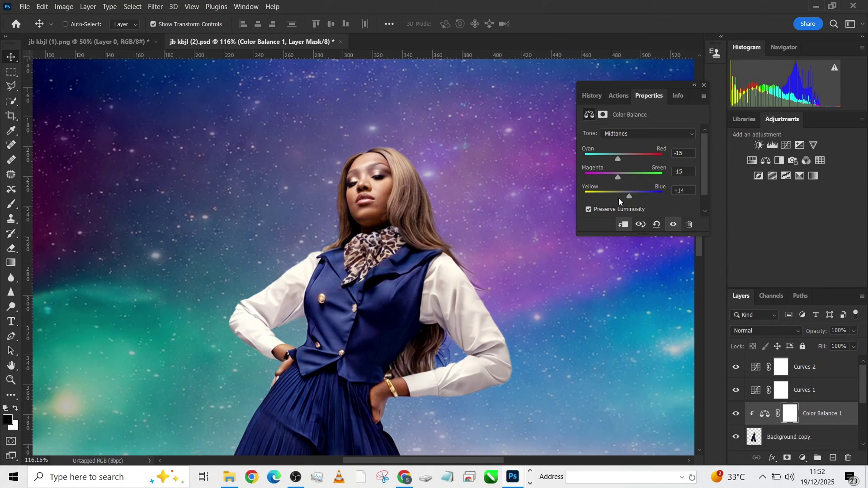
{"action": "scroll", "coordinate": [457, 170], "scroll_direction": "down", "scroll_amount": 5}
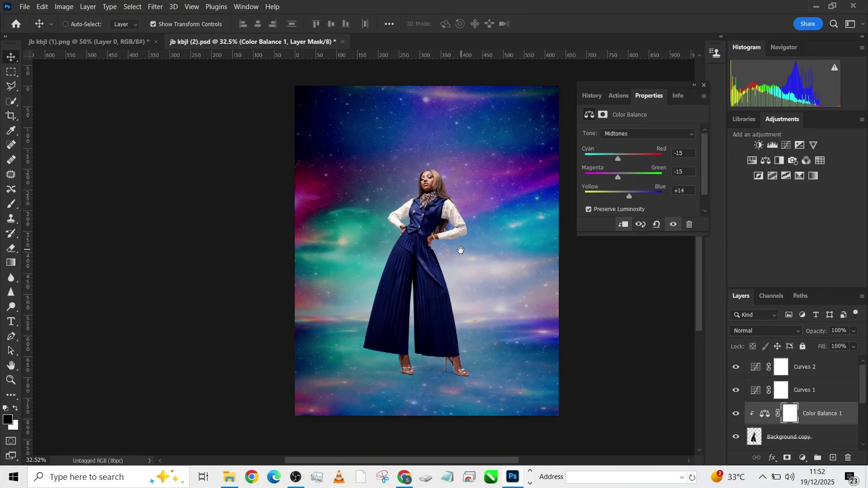
{"action": "left_click_drag", "start_coordinate": [461, 250], "coordinate": [429, 257]}
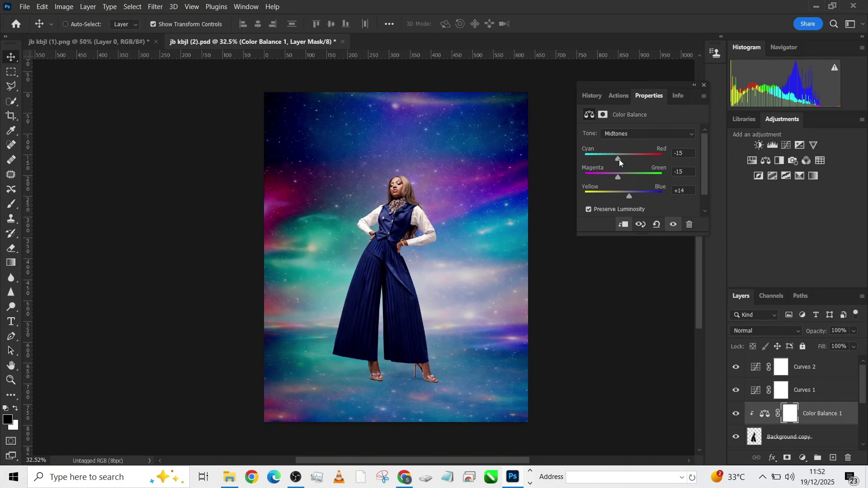
{"action": "mouse_move", "coordinate": [627, 158]}
{"action": "left_mouse_down"}
{"action": "mouse_move", "coordinate": [606, 160]}
{"action": "mouse_move", "coordinate": [621, 158]}
{"action": "left_mouse_up"}
{"action": "scroll", "coordinate": [397, 231], "scroll_direction": "up", "scroll_amount": 4}
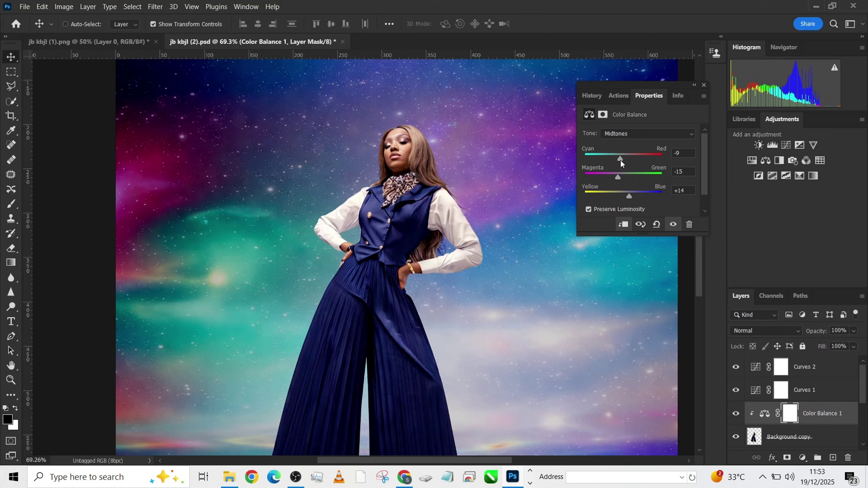
{"action": "left_click_drag", "start_coordinate": [616, 176], "coordinate": [625, 200]}
- Toggle the Color Balance layer off and on to compare before and after
{"action": "left_click", "coordinate": [736, 413]}
{"action": "left_click", "coordinate": [736, 414]}
{"action": "key", "text": "ctrl+minus"}
{"action": "key", "text": "ctrl+minus"}
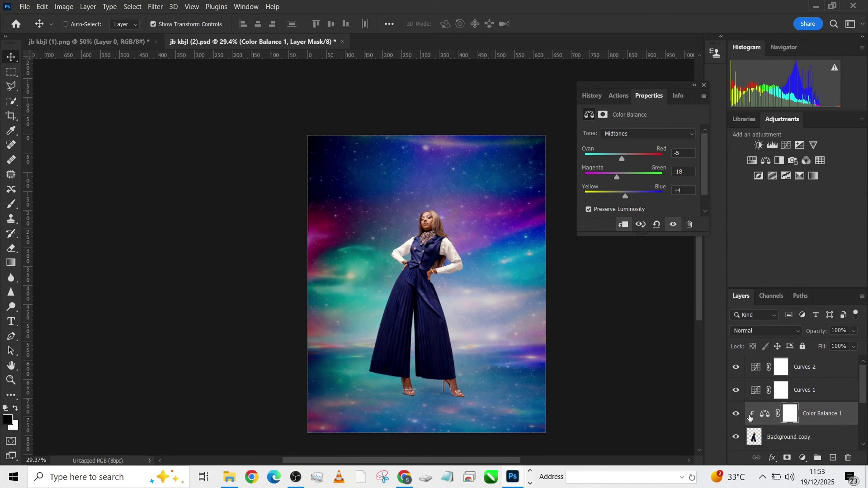
{"action": "left_click", "coordinate": [736, 414]}
{"action": "left_click", "coordinate": [736, 414]}
{"action": "left_click", "coordinate": [737, 414]}
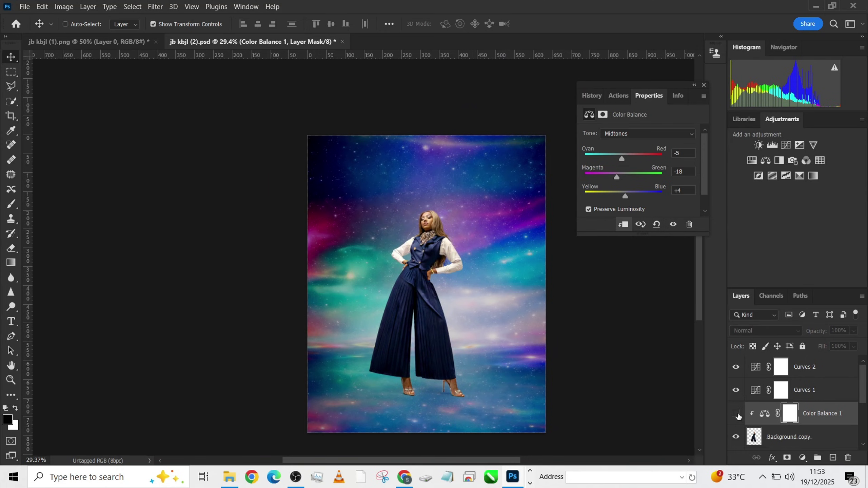
{"action": "left_click", "coordinate": [737, 414]}
{"action": "scroll", "coordinate": [435, 262], "scroll_direction": "up", "scroll_amount": 3}
{"action": "scroll", "coordinate": [431, 215], "scroll_direction": "up", "scroll_amount": 10}
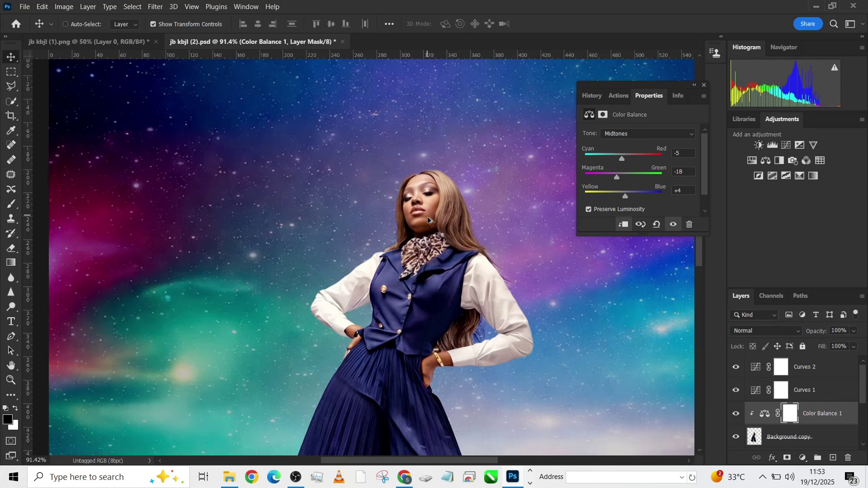
{"action": "scroll", "coordinate": [427, 217], "scroll_direction": "down", "scroll_amount": 1}
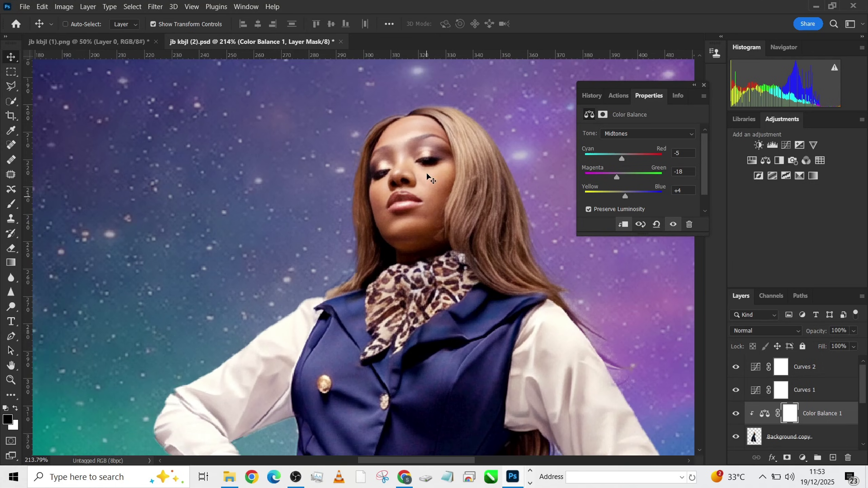
{"action": "scroll", "coordinate": [409, 290], "scroll_direction": "down", "scroll_amount": 5}
{"action": "scroll", "coordinate": [409, 290], "scroll_direction": "right", "scroll_amount": 3}
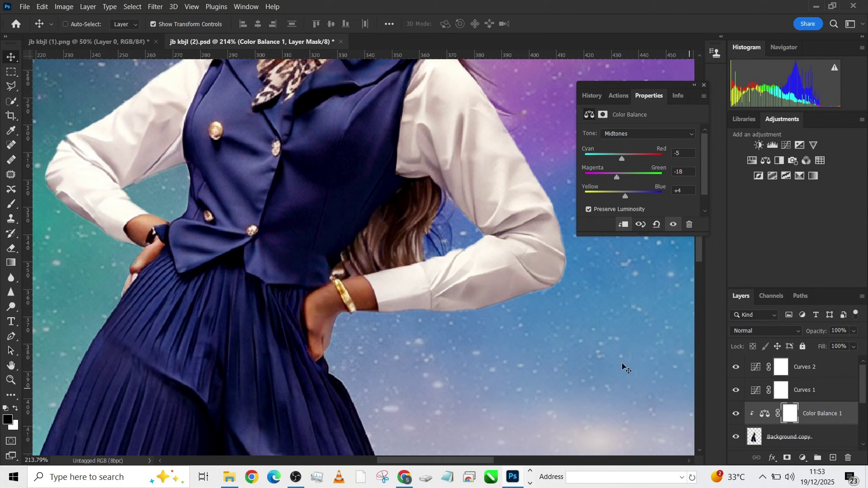
{"action": "scroll", "coordinate": [612, 371], "scroll_direction": "down", "scroll_amount": 3}
{"action": "scroll", "coordinate": [820, 424], "scroll_direction": "down", "scroll_amount": 3}
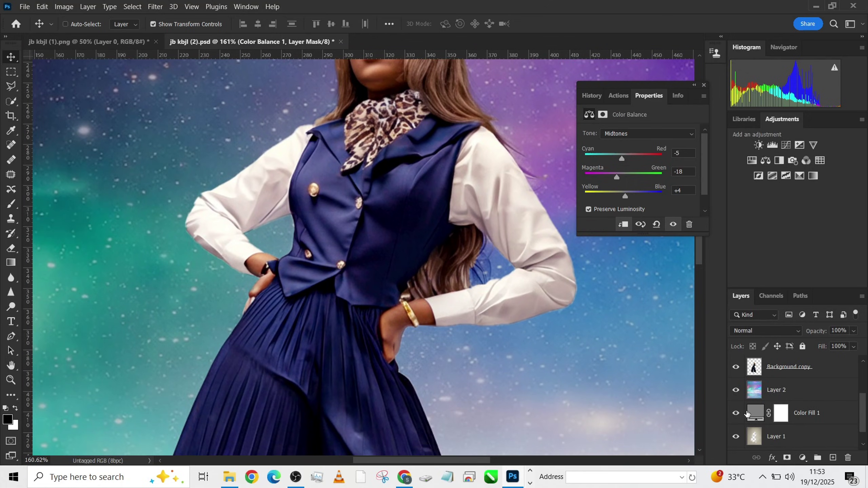
- Target Color Fill 1's mask and shrink the brush to about 58 pixels
{"action": "left_click", "coordinate": [738, 413]}
{"action": "left_click", "coordinate": [792, 411]}
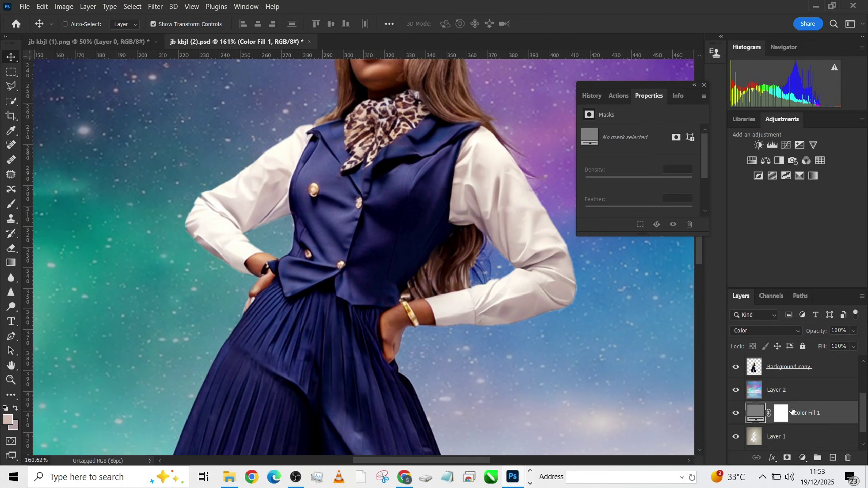
{"action": "left_click", "coordinate": [784, 415]}
{"action": "key", "text": "b"}
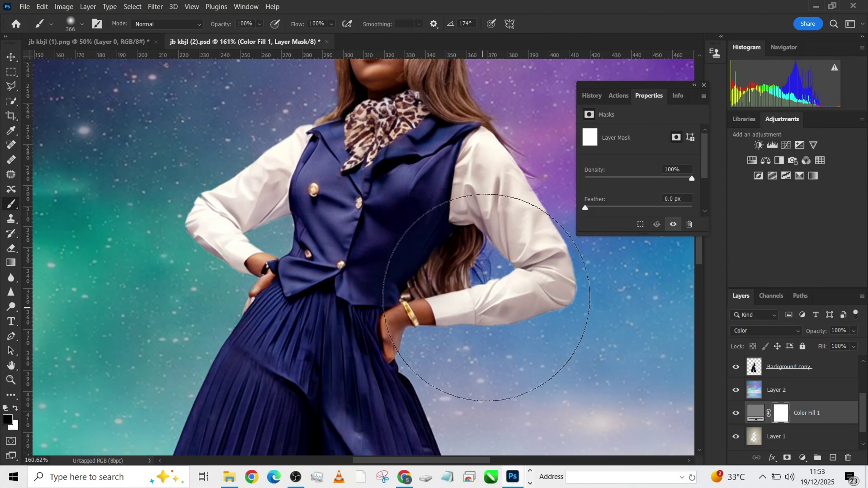
{"action": "left_click_drag", "start_coordinate": [373, 279], "coordinate": [359, 279]}
{"action": "left_click_drag", "start_coordinate": [475, 258], "coordinate": [476, 258]}
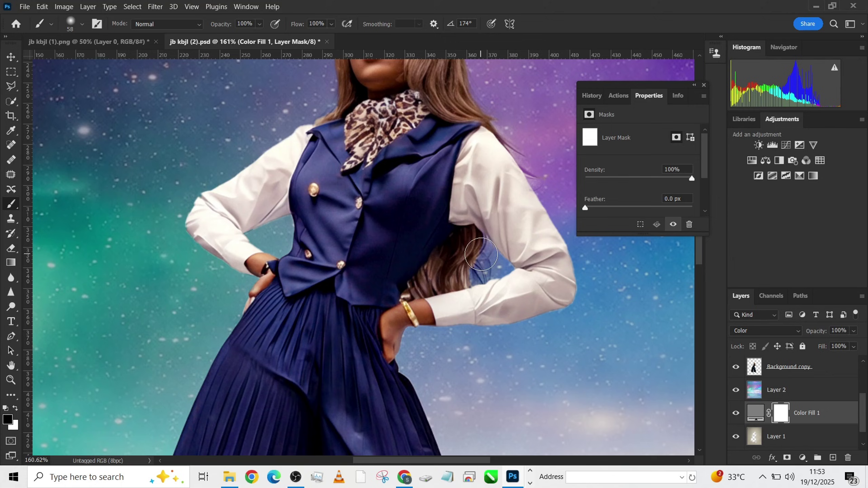
- Add a layer mask to Layer 1, then toggle the galaxy and model layers to check
{"action": "left_click", "coordinate": [793, 438]}
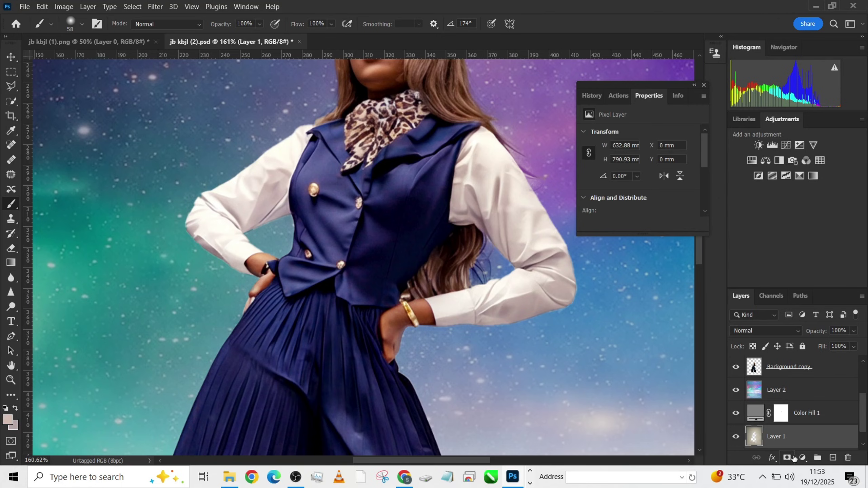
{"action": "left_click", "coordinate": [788, 457]}
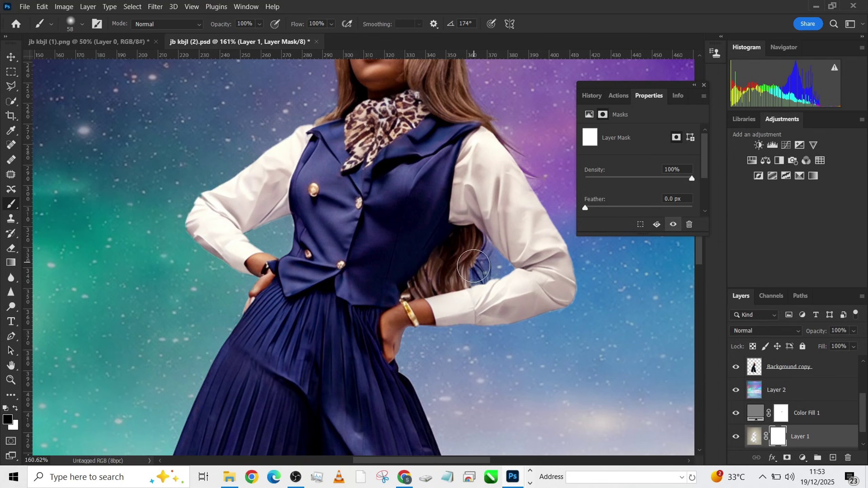
{"action": "scroll", "coordinate": [742, 411], "scroll_direction": "up", "scroll_amount": 1}
{"action": "left_click", "coordinate": [738, 413]}
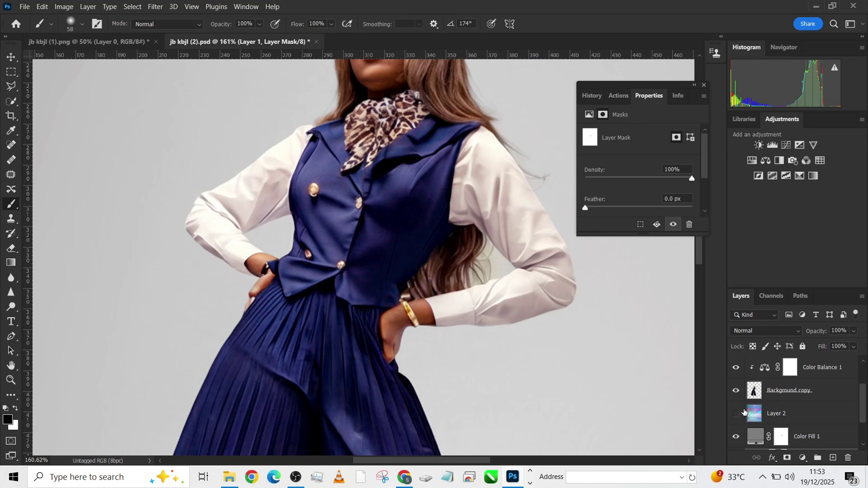
{"action": "left_click", "coordinate": [735, 414]}
{"action": "left_click", "coordinate": [772, 416]}
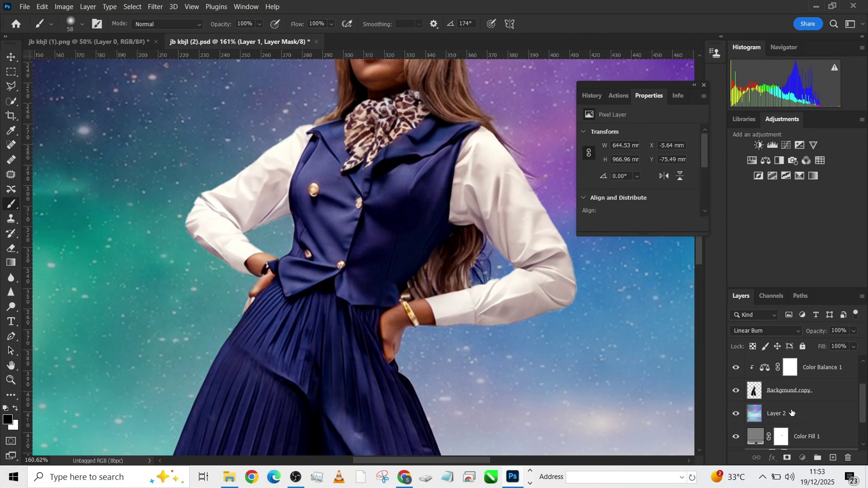
{"action": "left_click", "coordinate": [735, 390]}
{"action": "left_click", "coordinate": [736, 391]}
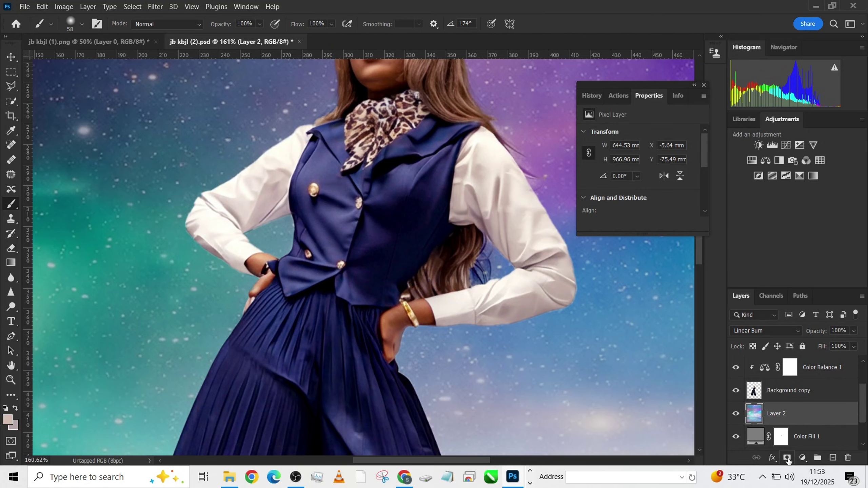
{"action": "left_click", "coordinate": [736, 390]}
{"action": "left_click", "coordinate": [737, 390]}
- Mask Layer 2 and paint over the hair under the arm with flow 2%, size 39
{"action": "left_click", "coordinate": [788, 458]}
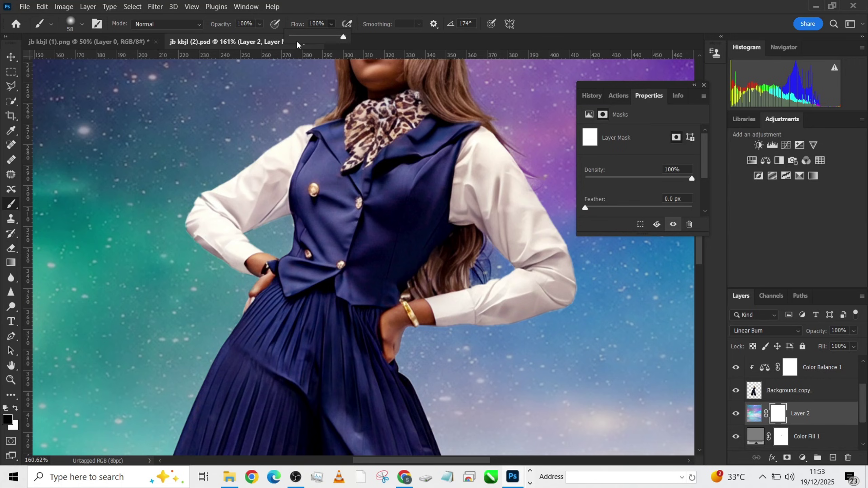
{"action": "left_click_drag", "start_coordinate": [297, 36], "coordinate": [293, 37]}
{"action": "right_click", "coordinate": [483, 258], "text": "alt"}
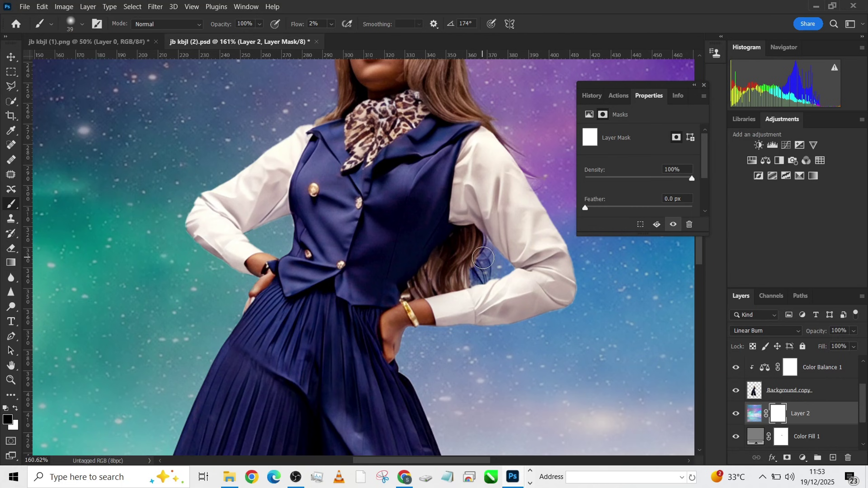
{"action": "mouse_move", "coordinate": [483, 258]}
{"action": "left_mouse_down"}
{"action": "mouse_move", "coordinate": [482, 290]}
{"action": "mouse_move", "coordinate": [480, 255]}
{"action": "mouse_move", "coordinate": [506, 328]}
{"action": "mouse_move", "coordinate": [479, 270]}
{"action": "left_mouse_up"}
- Swap to white, then try a Ctrl+M Curves on the galaxy layer and cancel it
{"action": "key", "text": "x"}
{"action": "scroll", "coordinate": [436, 291], "scroll_direction": "down", "scroll_amount": 5, "text": "alt"}
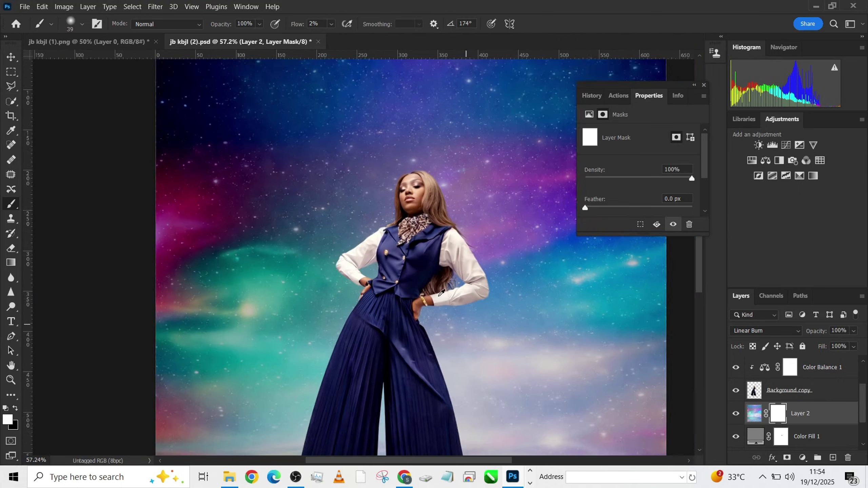
{"action": "scroll", "coordinate": [441, 293], "scroll_direction": "down", "scroll_amount": 2, "text": "alt"}
{"action": "scroll", "coordinate": [441, 293], "scroll_direction": "down", "scroll_amount": 3}
{"action": "scroll", "coordinate": [469, 365], "scroll_direction": "down", "scroll_amount": 3, "text": "alt"}
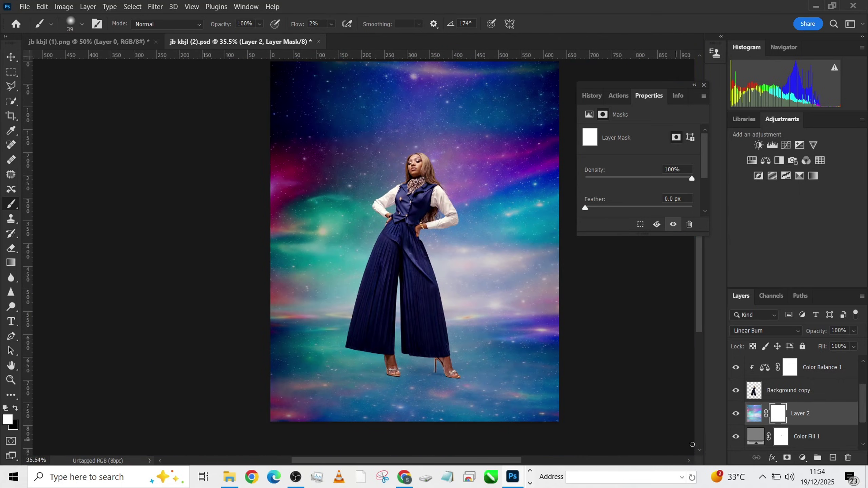
{"action": "scroll", "coordinate": [780, 422], "scroll_direction": "up", "scroll_amount": 2}
{"action": "scroll", "coordinate": [779, 414], "scroll_direction": "down", "scroll_amount": 2}
{"action": "scroll", "coordinate": [791, 413], "scroll_direction": "down", "scroll_amount": 2}
{"action": "scroll", "coordinate": [799, 404], "scroll_direction": "up", "scroll_amount": 1}
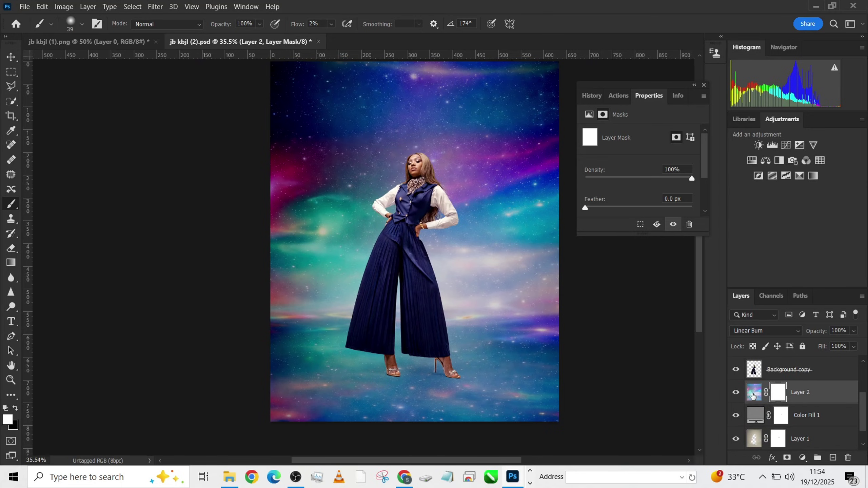
{"action": "left_click", "coordinate": [756, 396]}
{"action": "key", "text": "ctrl+m"}
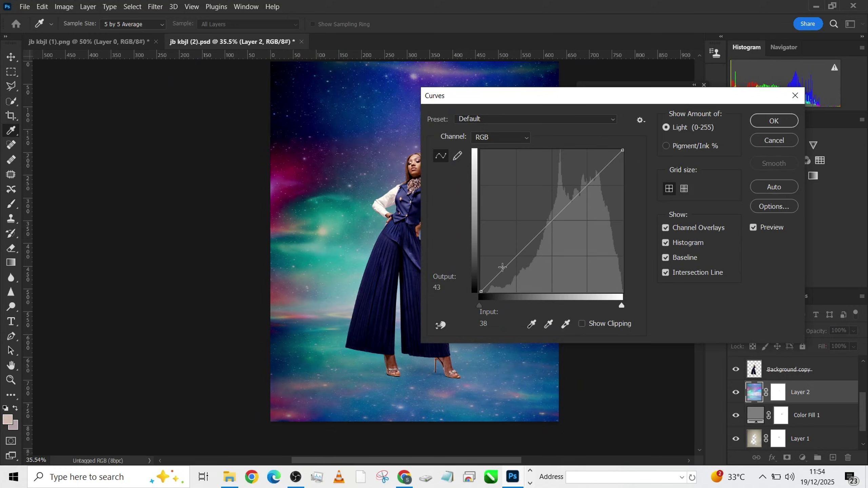
{"action": "left_click_drag", "start_coordinate": [498, 274], "coordinate": [499, 269]}
{"action": "left_click", "coordinate": [768, 140]}
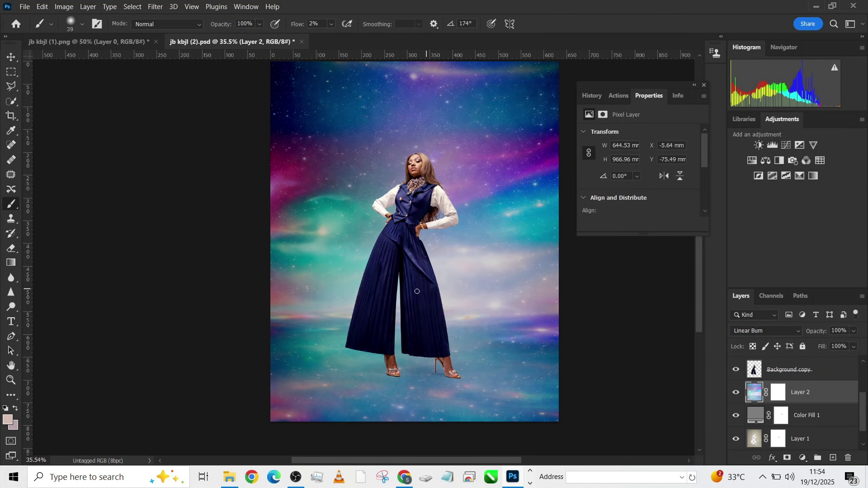
- Add Curves 3 above Curves 2 and lift its black point slightly
{"action": "key", "text": "b"}
{"action": "scroll", "coordinate": [536, 329], "scroll_direction": "down", "scroll_amount": 1}
{"action": "scroll", "coordinate": [786, 412], "scroll_direction": "up", "scroll_amount": 3}
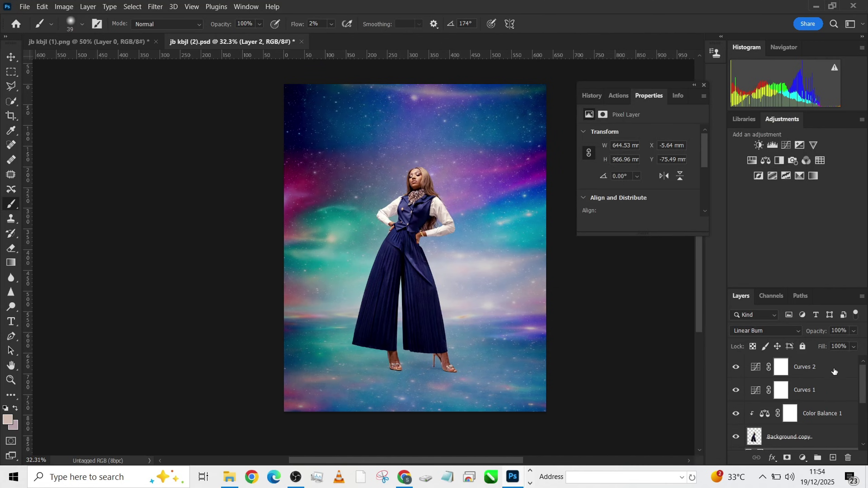
{"action": "left_click", "coordinate": [835, 369]}
{"action": "left_click", "coordinate": [803, 457]}
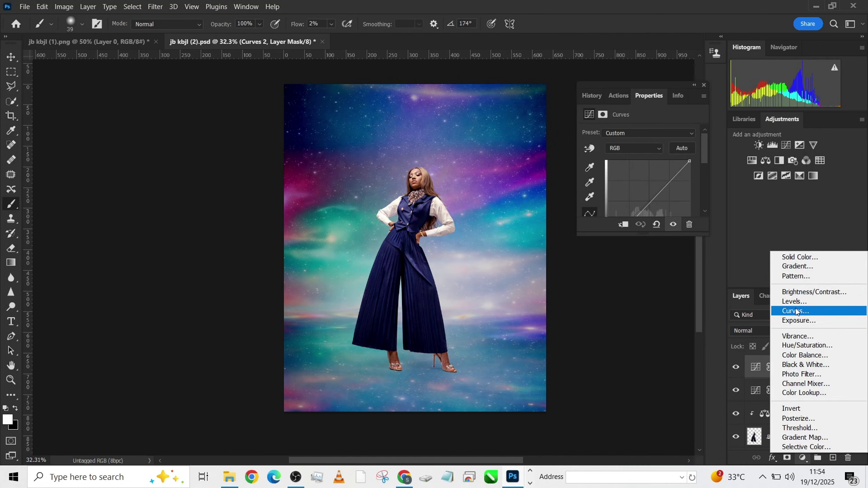
{"action": "left_click", "coordinate": [834, 311]}
{"action": "scroll", "coordinate": [617, 168], "scroll_direction": "down", "scroll_amount": 3}
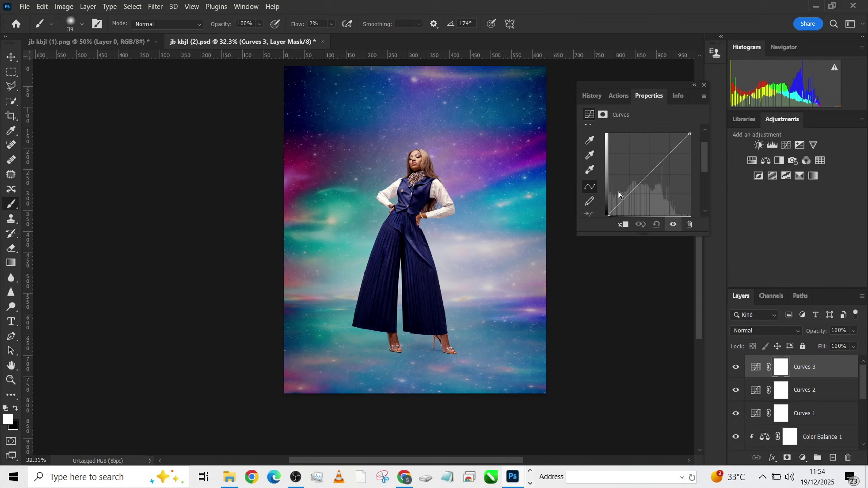
{"action": "left_click_drag", "start_coordinate": [609, 205], "coordinate": [607, 202]}
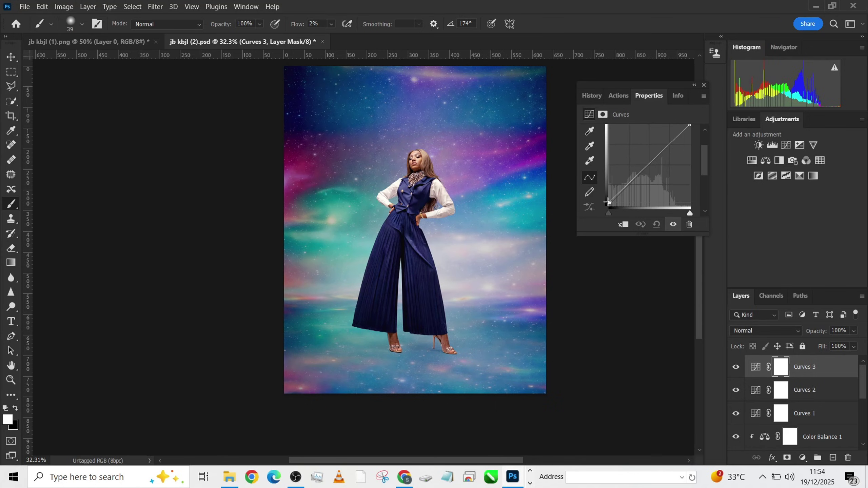
- Toggle Curves 3 on and off to compare the brightening
{"action": "left_click", "coordinate": [736, 367]}
{"action": "left_click", "coordinate": [736, 367]}
{"action": "left_click", "coordinate": [736, 367]}
{"action": "left_click", "coordinate": [736, 368]}
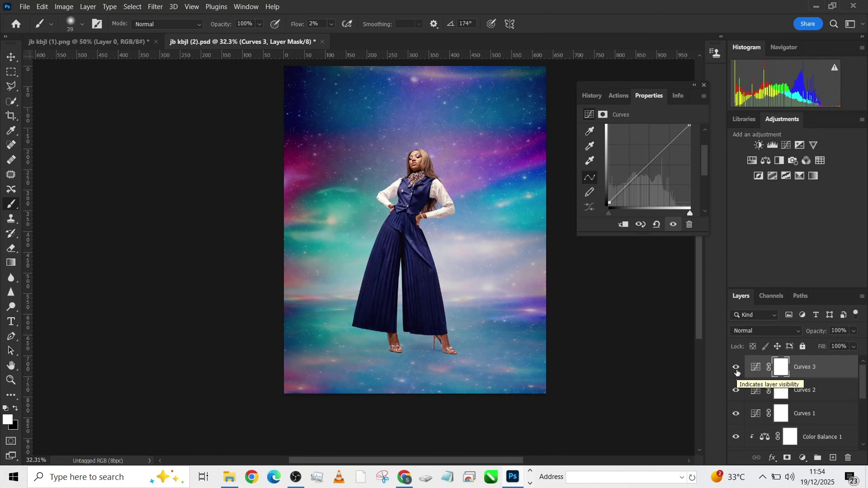
{"action": "left_click", "coordinate": [736, 371]}
{"action": "left_click", "coordinate": [737, 370]}
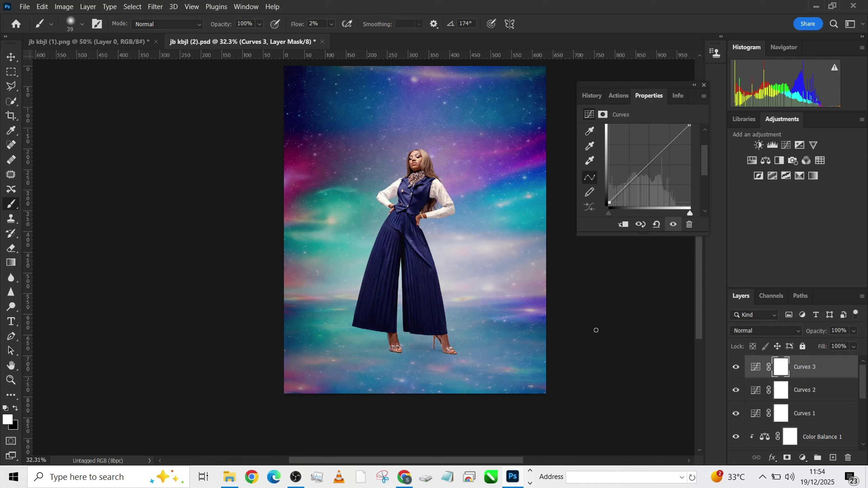
{"action": "scroll", "coordinate": [530, 303], "scroll_direction": "up", "scroll_amount": 2}
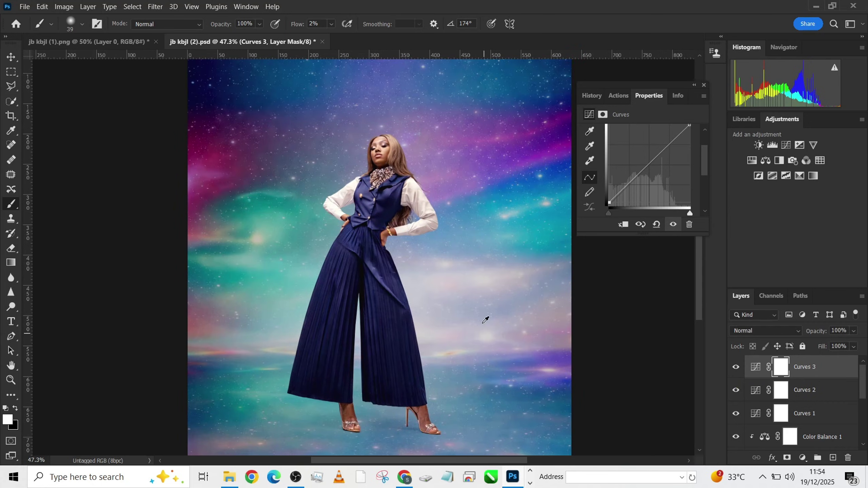
{"action": "scroll", "coordinate": [486, 319], "scroll_direction": "down", "scroll_amount": 1}
{"action": "scroll", "coordinate": [458, 274], "scroll_direction": "down", "scroll_amount": 1}
{"action": "scroll", "coordinate": [434, 282], "scroll_direction": "up", "scroll_amount": 2}
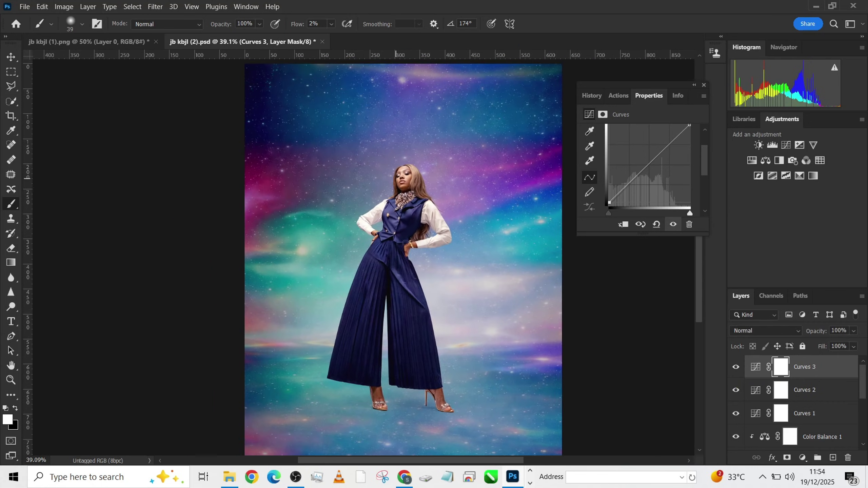
{"action": "scroll", "coordinate": [393, 171], "scroll_direction": "down", "scroll_amount": 1}
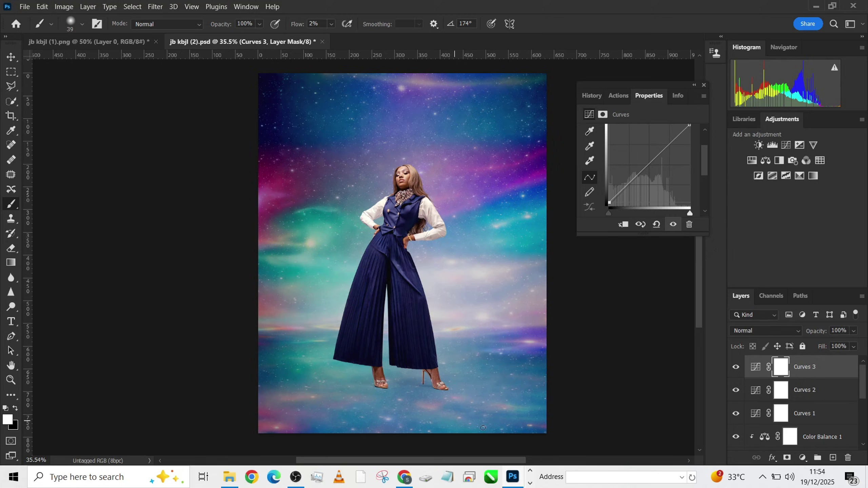
- Duplicate Background copy, flip it vertically, and move it beneath the model's feet
{"action": "scroll", "coordinate": [800, 407], "scroll_direction": "down", "scroll_amount": 3}
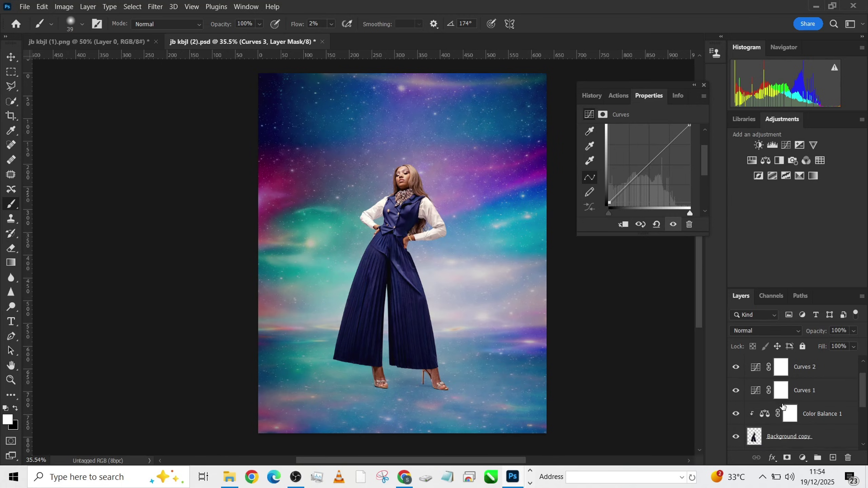
{"action": "left_click", "coordinate": [795, 394]}
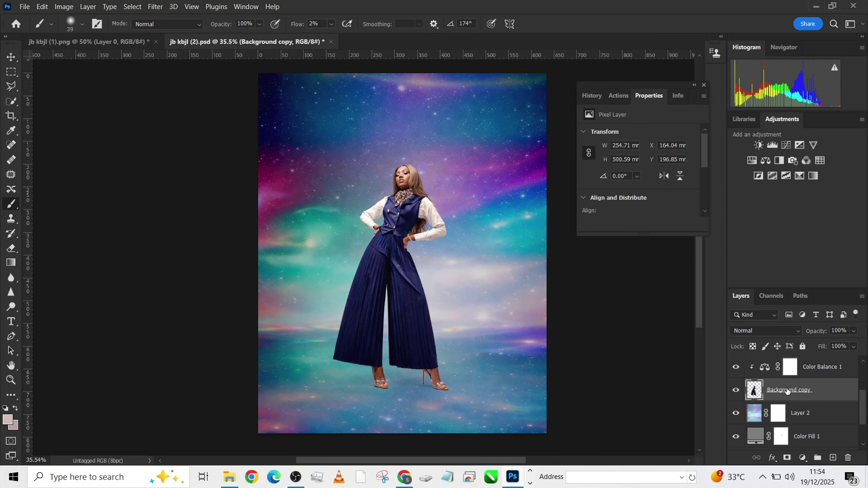
{"action": "key", "text": "ctrl+j"}
{"action": "left_click", "coordinate": [773, 414]}
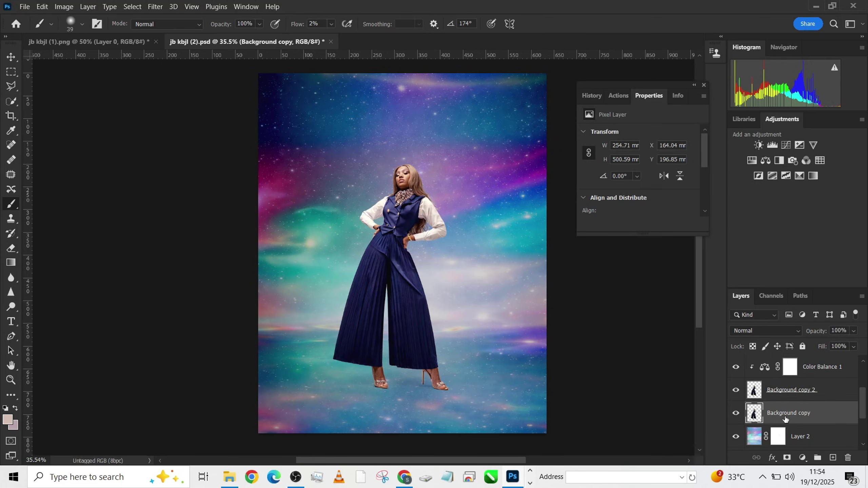
{"action": "key", "text": "ctrl+t"}
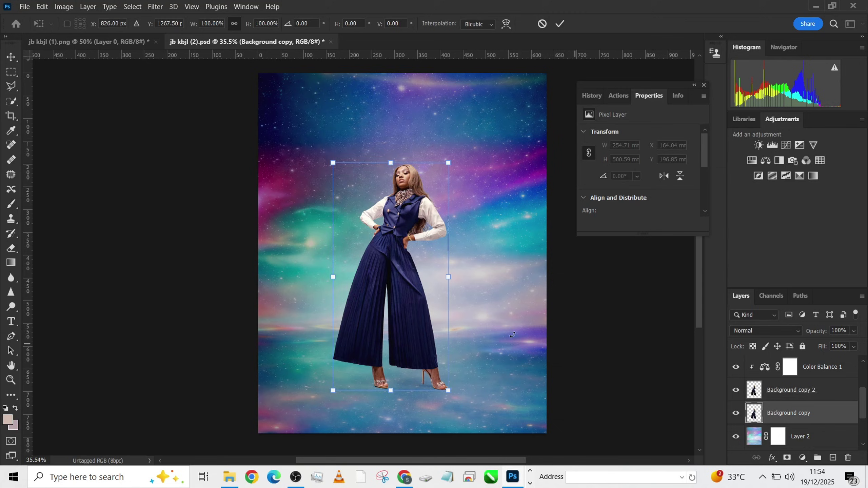
{"action": "right_click", "coordinate": [304, 304]}
{"action": "left_click", "coordinate": [371, 300]}
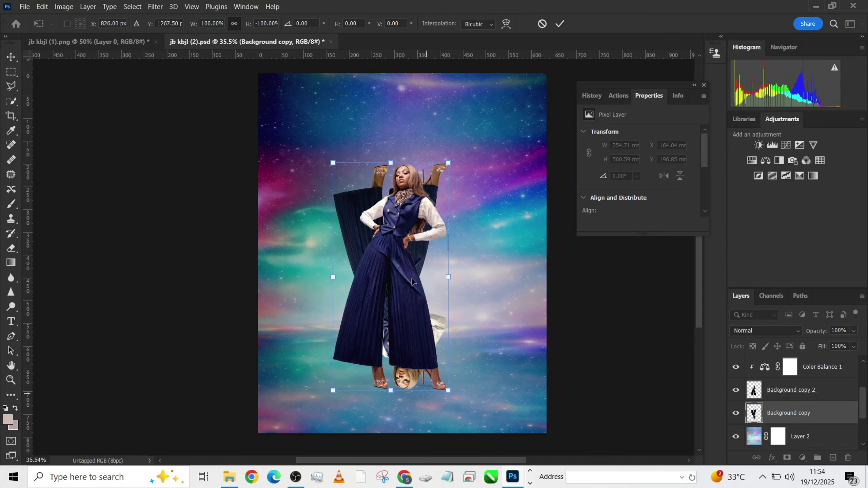
{"action": "left_click_drag", "start_coordinate": [349, 203], "coordinate": [411, 307]}
- Warp the flipped copy, curving its top edge up under the shoes, and commit
{"action": "scroll", "coordinate": [415, 370], "scroll_direction": "up", "scroll_amount": 3}
{"action": "scroll", "coordinate": [411, 307], "scroll_direction": "down", "scroll_amount": 3}
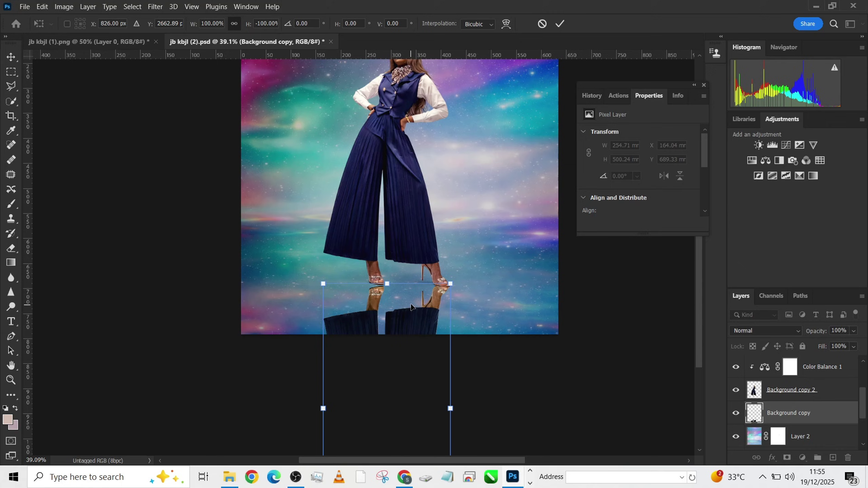
{"action": "key", "text": "ctrl+t"}
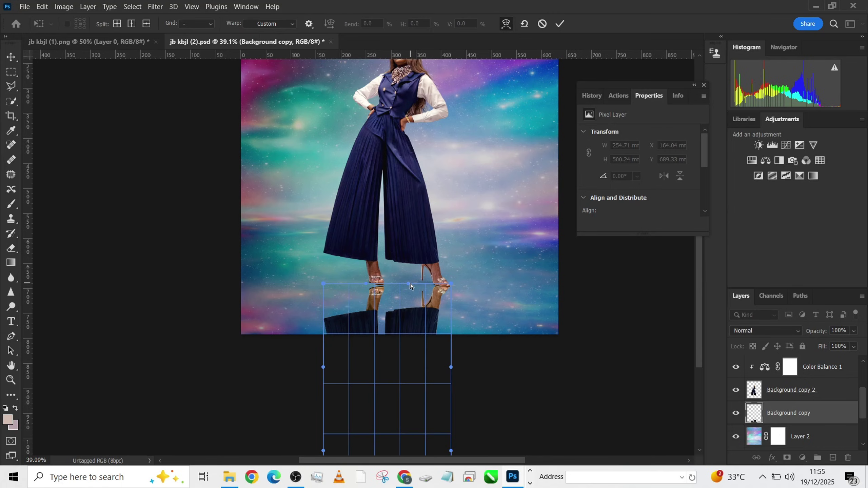
{"action": "left_click_drag", "start_coordinate": [410, 287], "coordinate": [411, 264]}
{"action": "scroll", "coordinate": [377, 168], "scroll_direction": "up", "scroll_amount": 5}
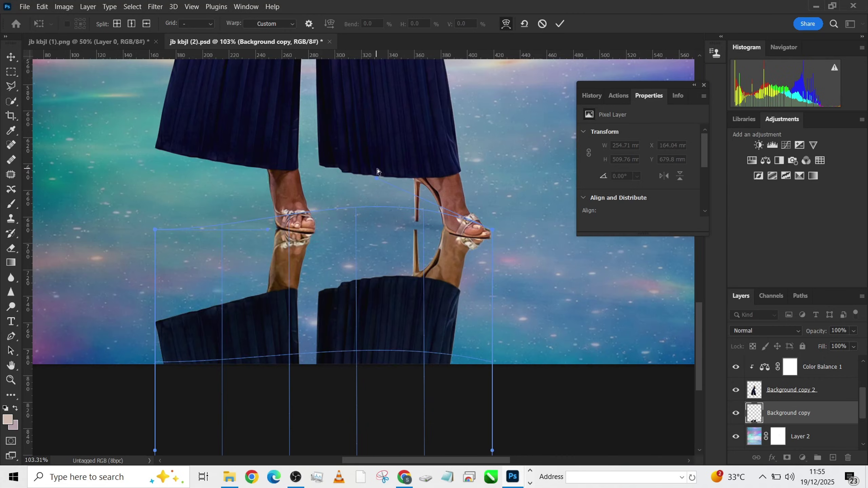
{"action": "left_click_drag", "start_coordinate": [378, 178], "coordinate": [377, 157]}
{"action": "mouse_move", "coordinate": [480, 223]}
{"action": "left_mouse_down"}
{"action": "mouse_move", "coordinate": [477, 242]}
{"action": "mouse_move", "coordinate": [489, 234]}
{"action": "left_mouse_up"}
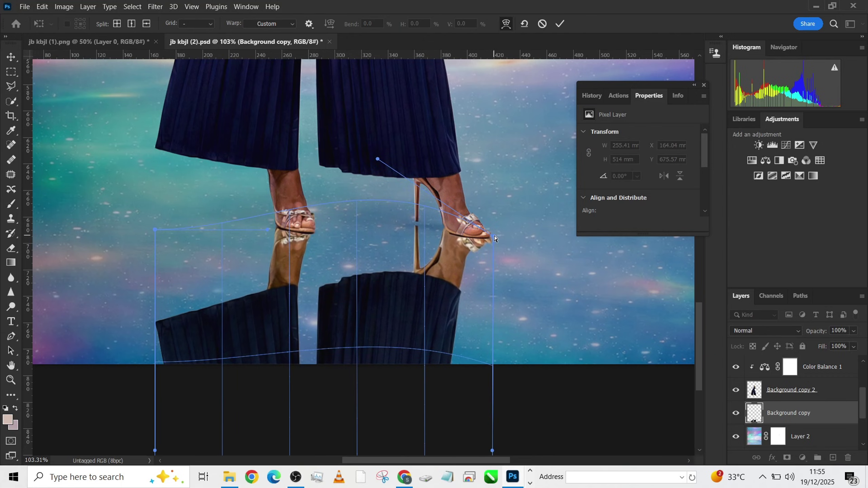
{"action": "left_click", "coordinate": [563, 22]}
{"action": "key", "text": "b"}
{"action": "scroll", "coordinate": [324, 336], "scroll_direction": "down", "scroll_amount": 5}
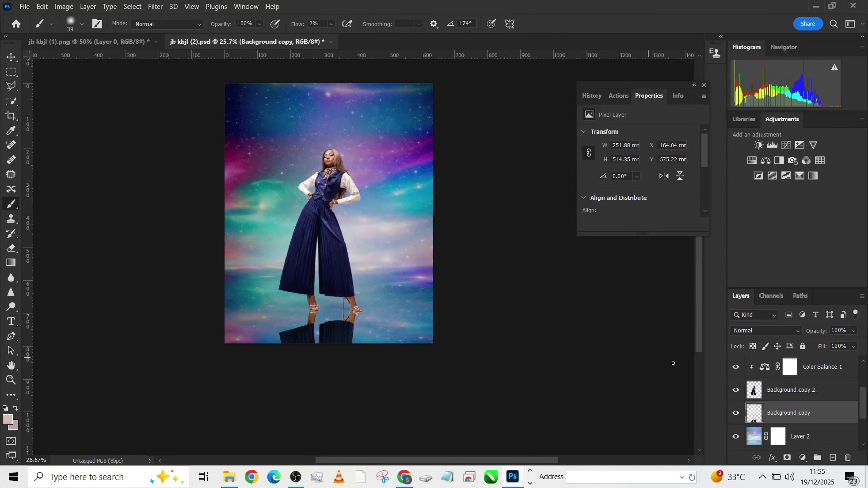
- Set the reflection layer to Soft Light and apply an 87-pixel Gaussian Blur
{"action": "left_click", "coordinate": [747, 332]}
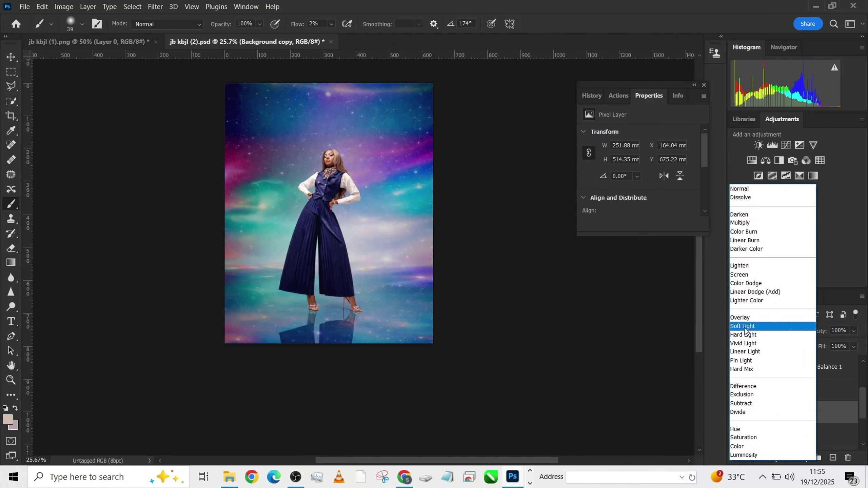
{"action": "left_click", "coordinate": [745, 326]}
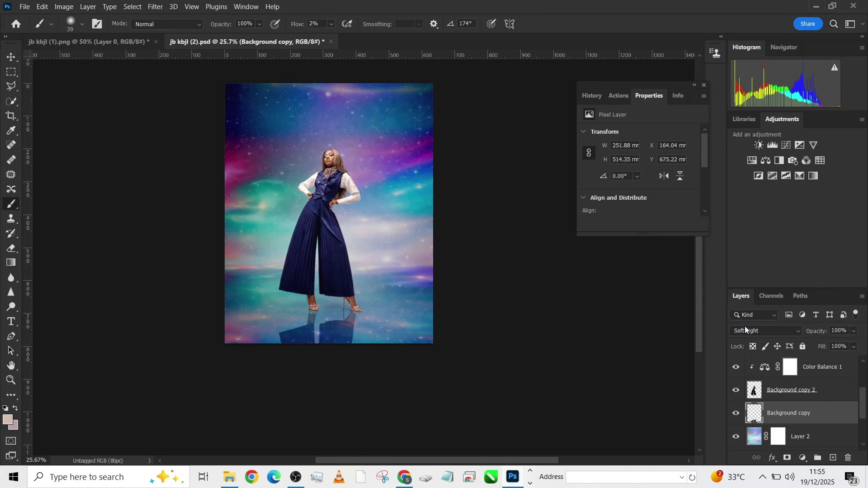
{"action": "left_click", "coordinate": [155, 7]}
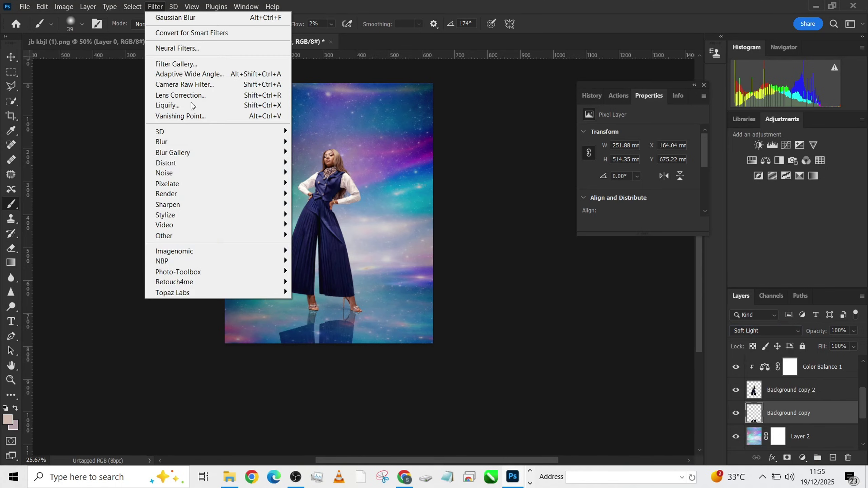
{"action": "mouse_move", "coordinate": [188, 141]}
{"action": "left_click", "coordinate": [320, 183]}
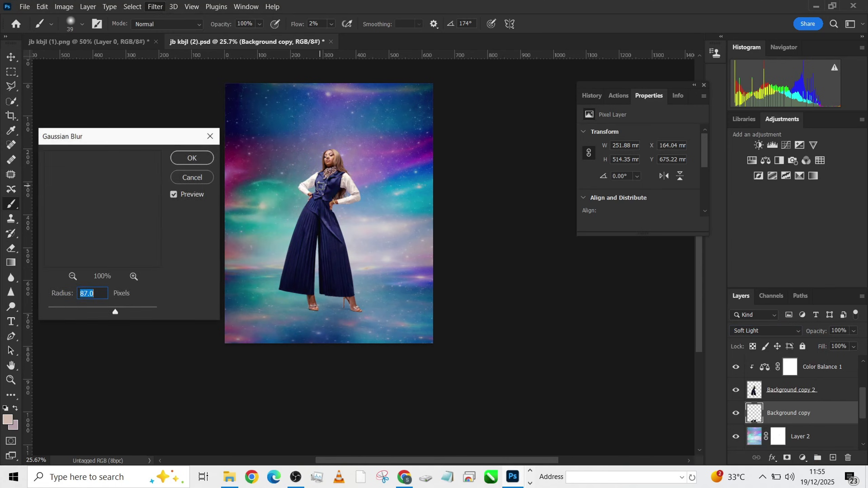
{"action": "key", "text": "Return"}
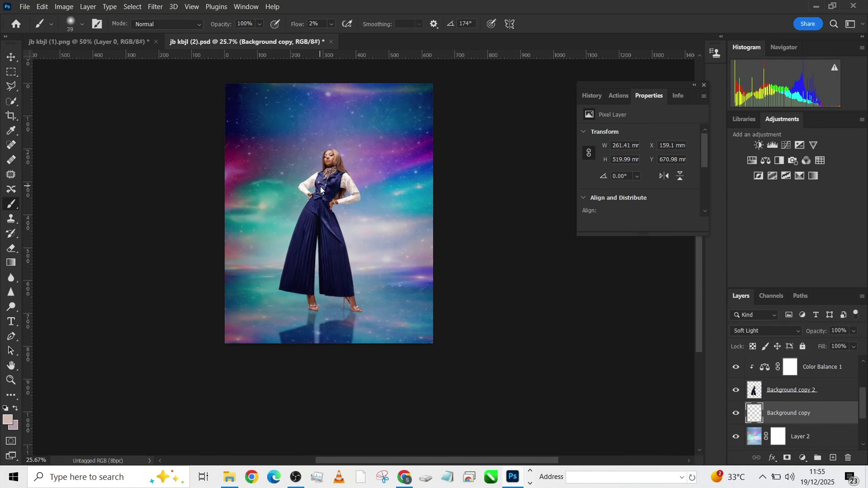
{"action": "key", "text": "b"}
{"action": "scroll", "coordinate": [328, 210], "scroll_direction": "up", "scroll_amount": 3}
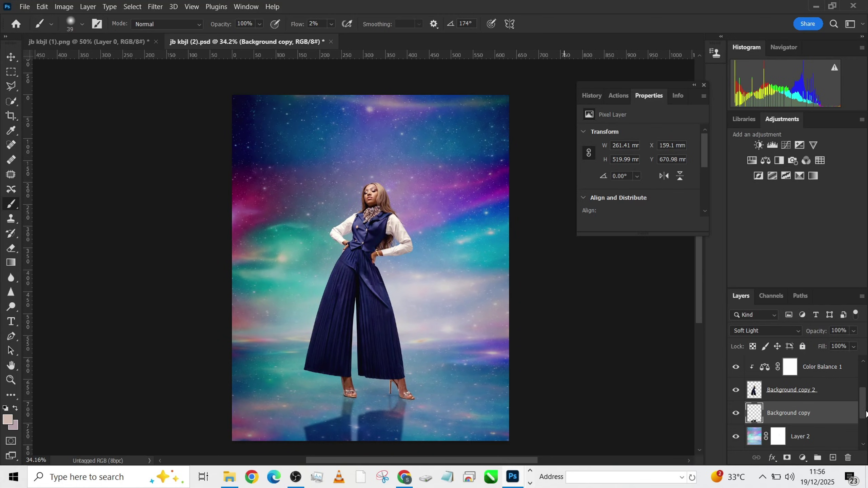
{"action": "scroll", "coordinate": [785, 397], "scroll_direction": "down", "scroll_amount": 1}
- Open Gaussian Blur on Layer 2, trying radii from about 493 down to 96 pixels
{"action": "left_click", "coordinate": [758, 419]}
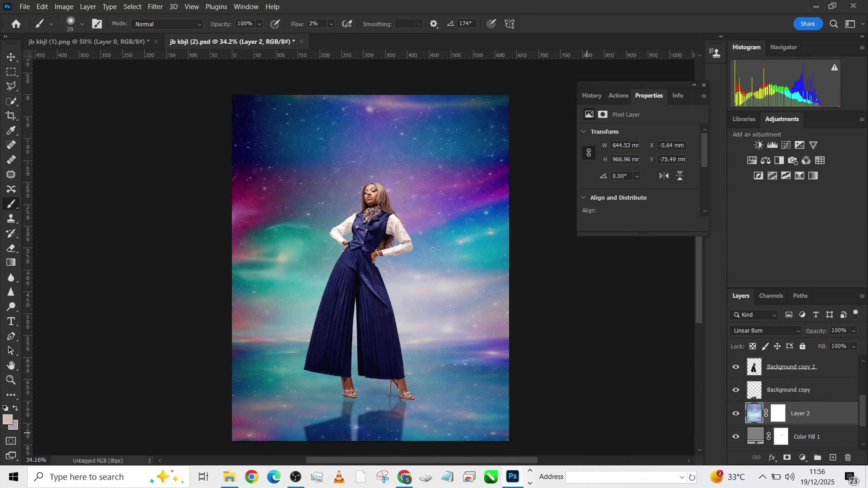
{"action": "left_click", "coordinate": [155, 6]}
{"action": "mouse_move", "coordinate": [181, 142]}
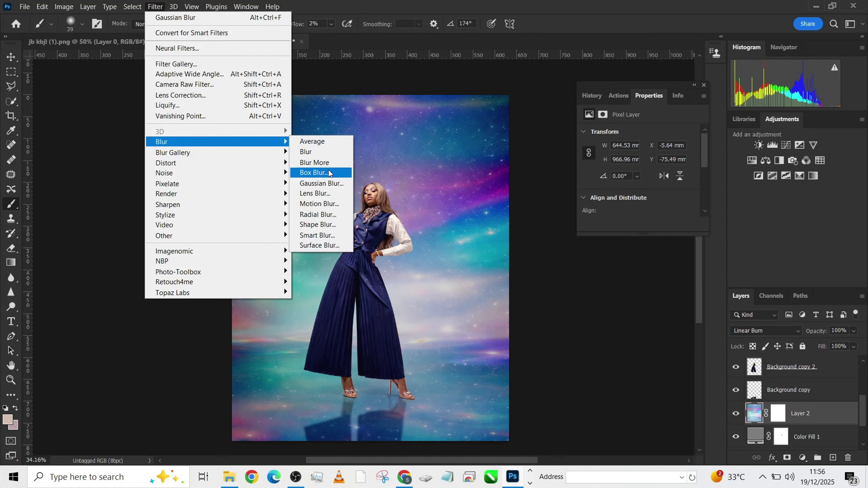
{"action": "left_click", "coordinate": [320, 184]}
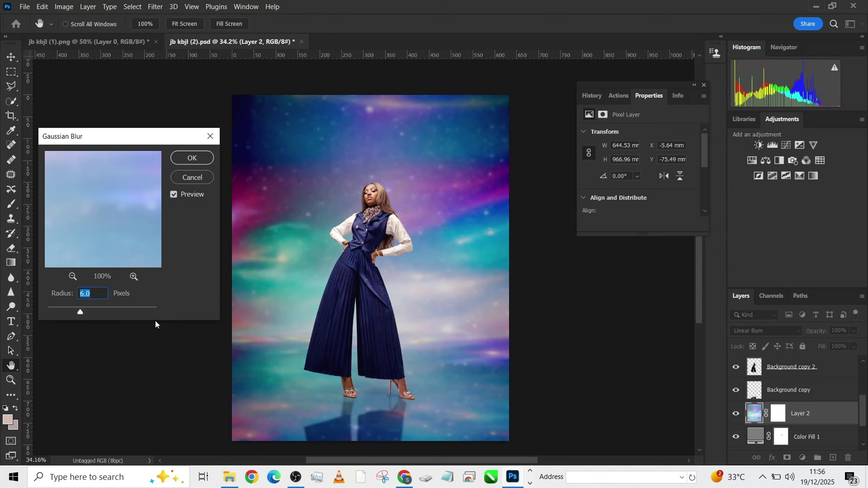
{"action": "left_click", "coordinate": [98, 311]}
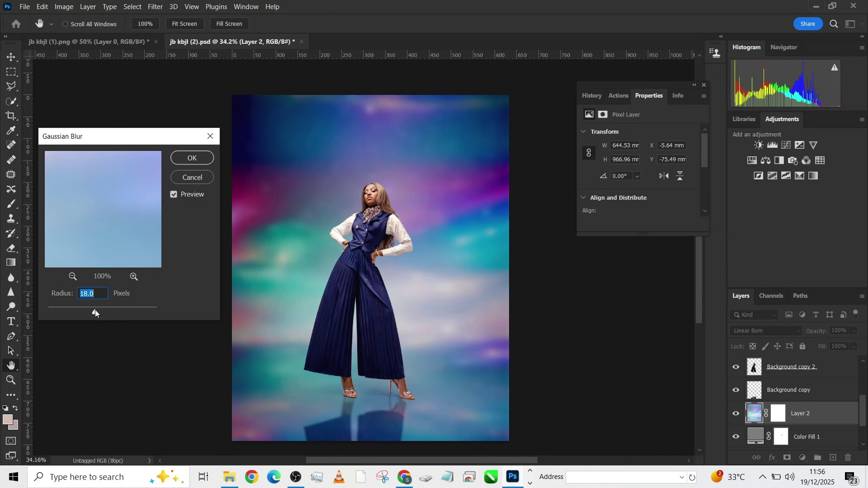
{"action": "left_click_drag", "start_coordinate": [95, 309], "coordinate": [145, 314]}
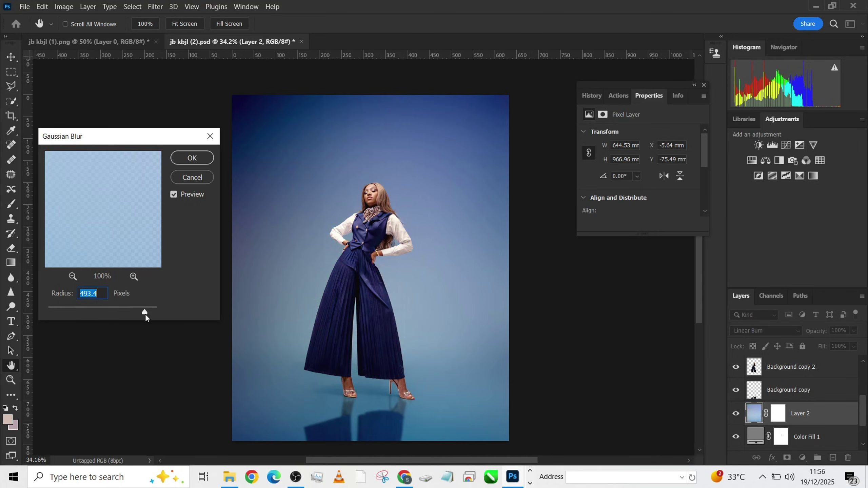
{"action": "left_click_drag", "start_coordinate": [145, 313], "coordinate": [118, 309]}
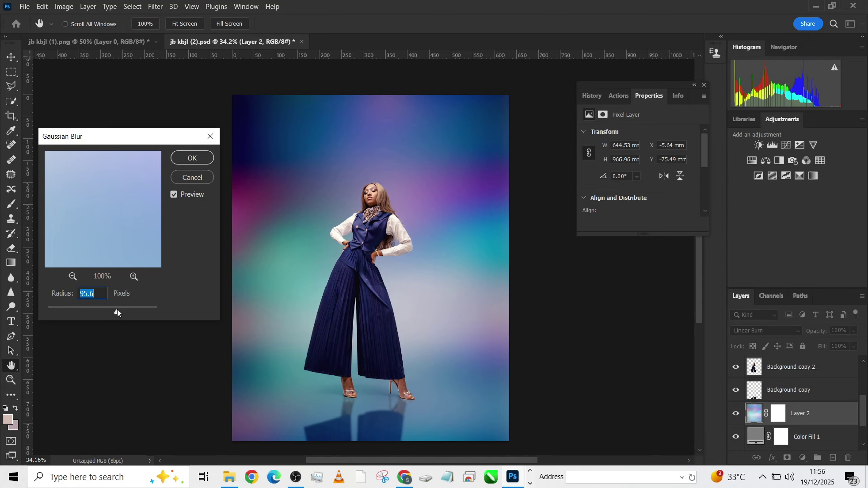
- Settle on a 12-pixel blur radius, apply it, then select Curves 3
{"action": "left_click", "coordinate": [103, 312]}
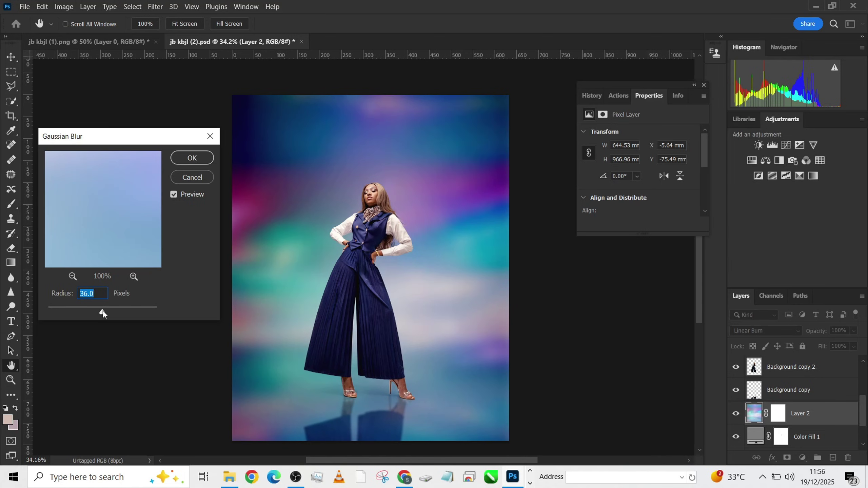
{"action": "left_click_drag", "start_coordinate": [98, 312], "coordinate": [95, 313]}
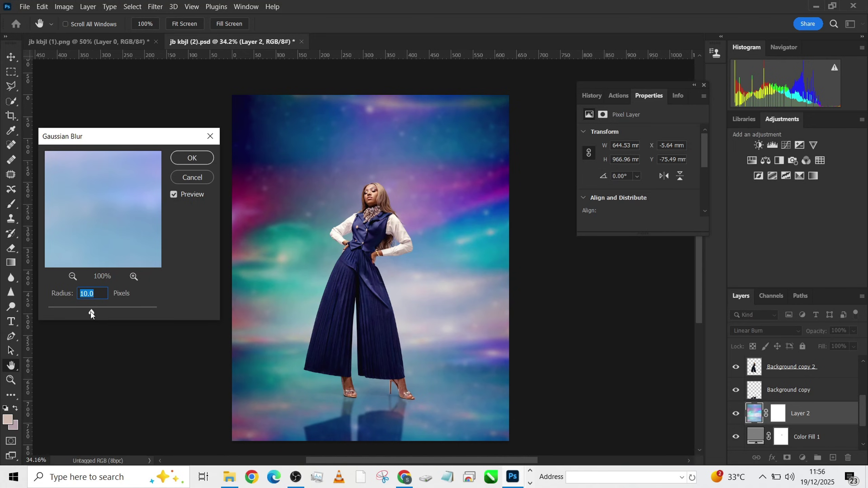
{"action": "type", "text": "12"}
{"action": "left_click", "coordinate": [177, 157]}
{"action": "key", "text": "b"}
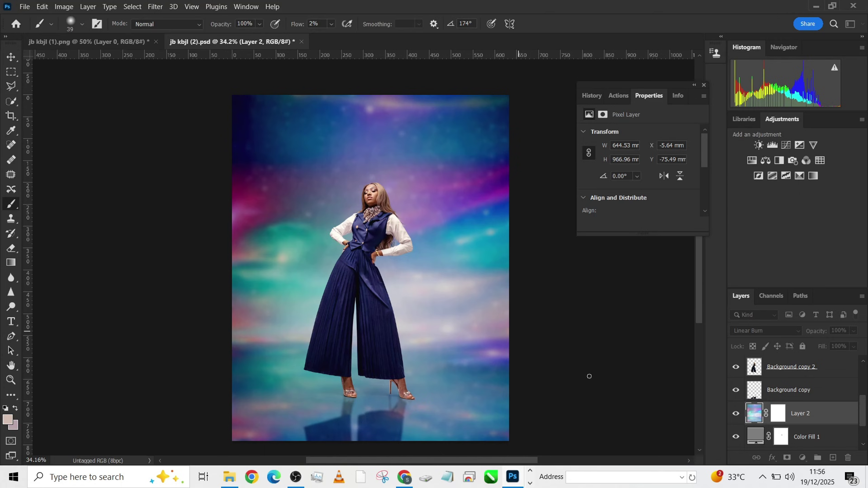
{"action": "scroll", "coordinate": [781, 388], "scroll_direction": "up", "scroll_amount": 5}
{"action": "left_click", "coordinate": [827, 371]}
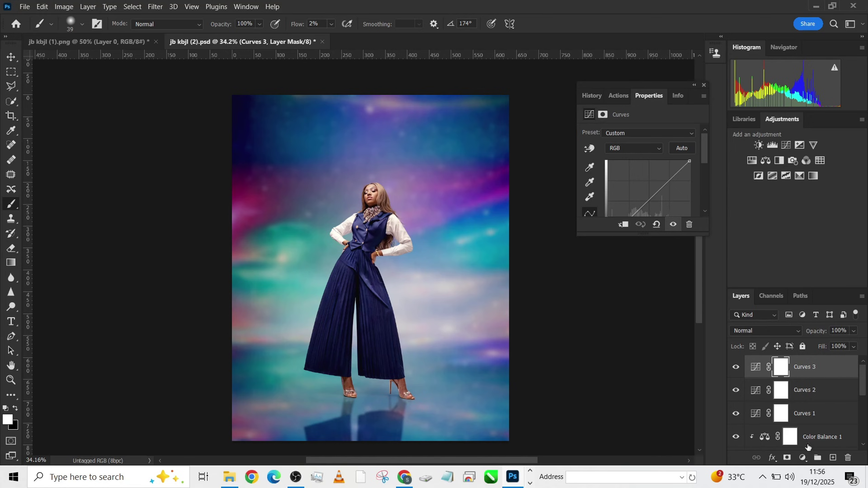
- Add a Color Lookup adjustment layer and browse the 3DLUT looks, settling on 3Strip.look
{"action": "left_click", "coordinate": [803, 458]}
{"action": "left_click", "coordinate": [804, 395]}
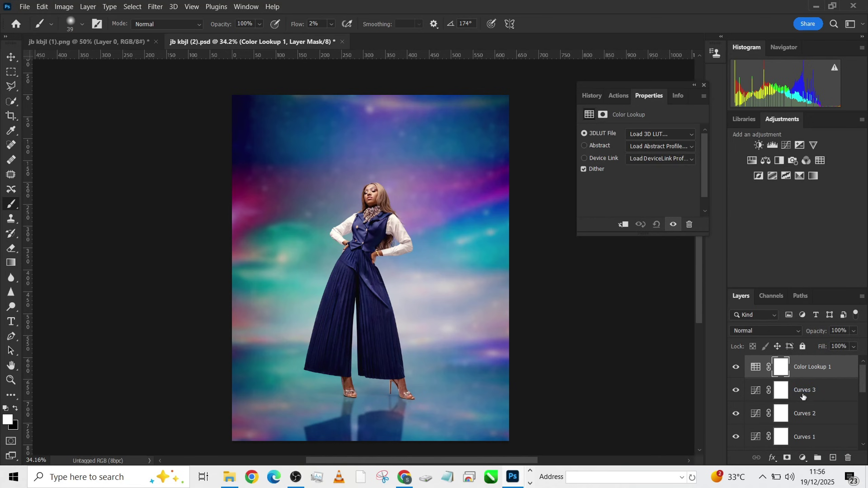
{"action": "left_click", "coordinate": [649, 132]}
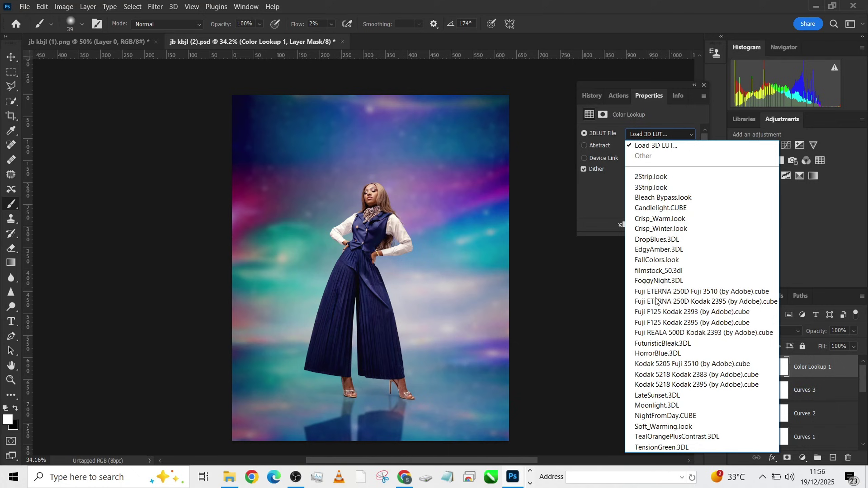
{"action": "left_click", "coordinate": [658, 446]}
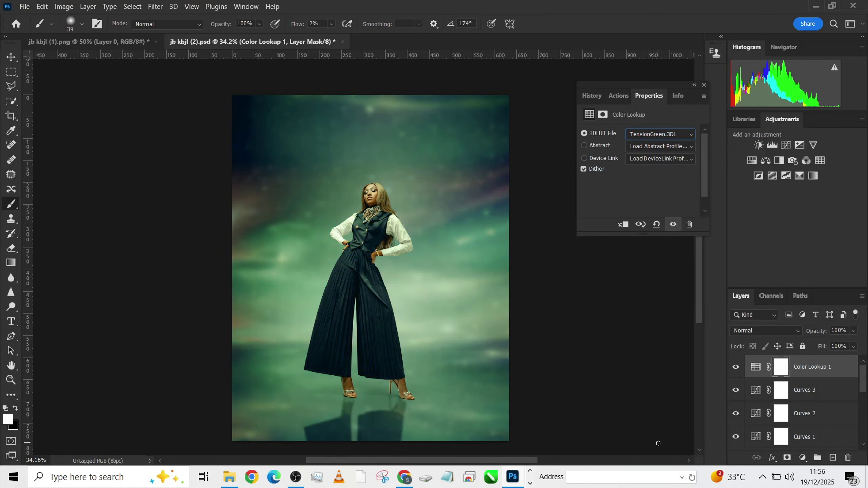
{"action": "key", "text": "Up"}
{"action": "key", "text": "Up"}
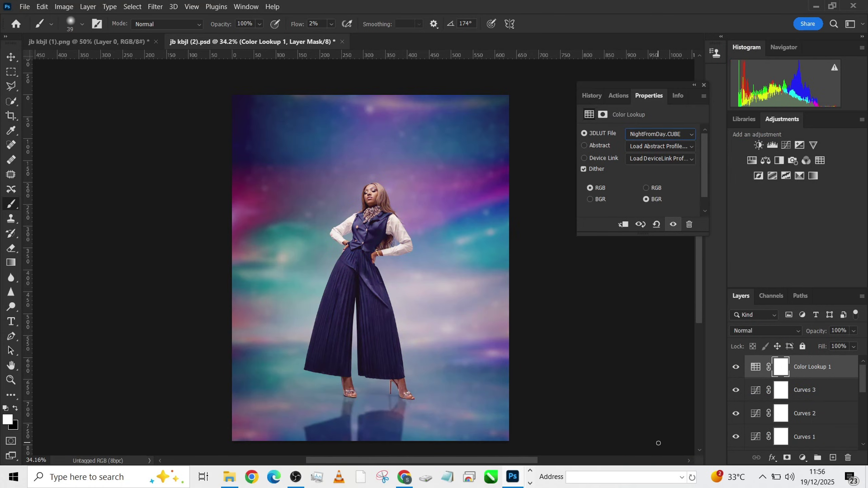
{"action": "key", "text": "Up"}
{"action": "key", "text": "Up"}
{"action": "key", "text": "Up"}
{"action": "key", "text": "Up"}
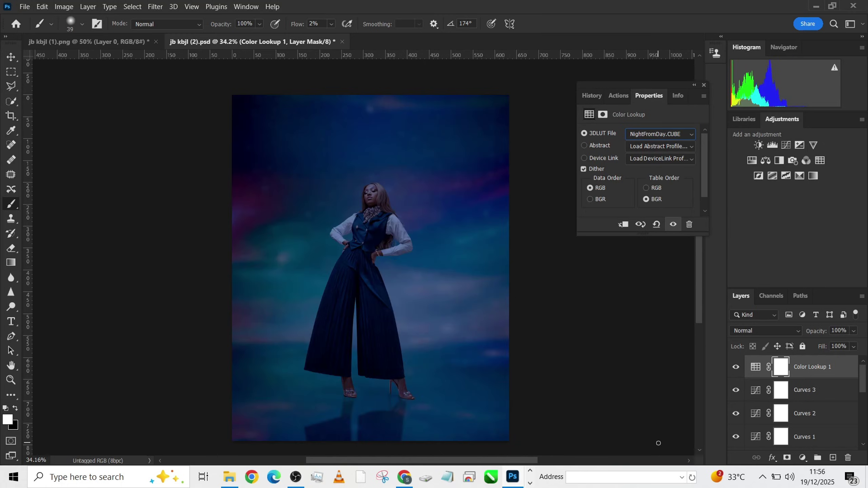
{"action": "key", "text": "Down"}
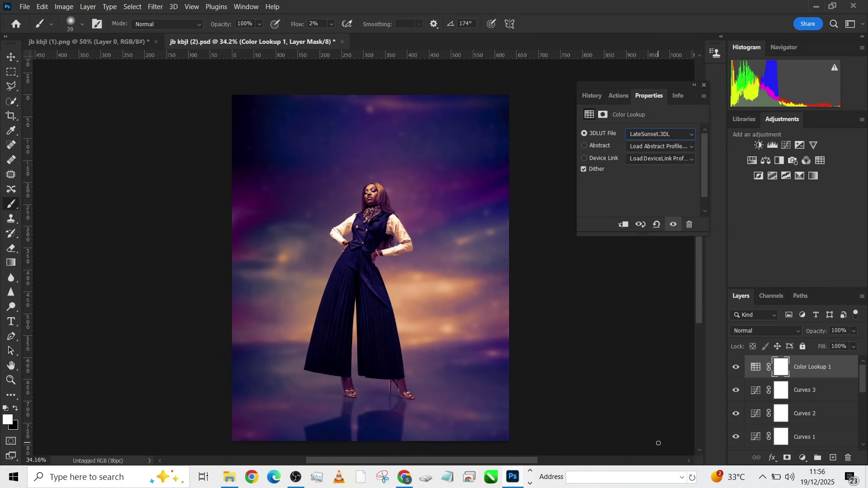
{"action": "key", "text": "Up"}
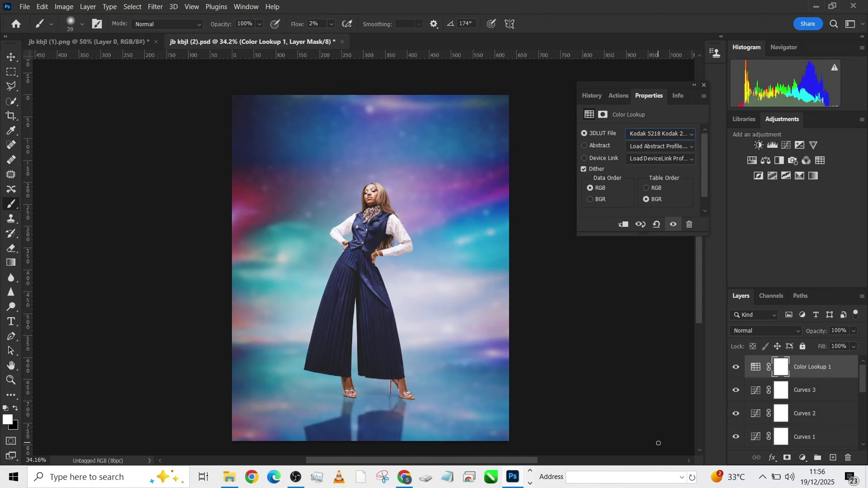
{"action": "key", "text": "Up"}
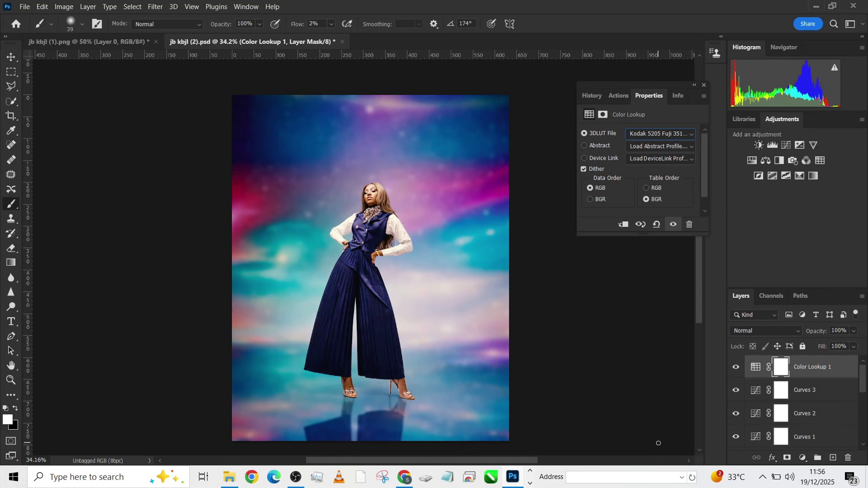
{"action": "key", "text": "Up"}
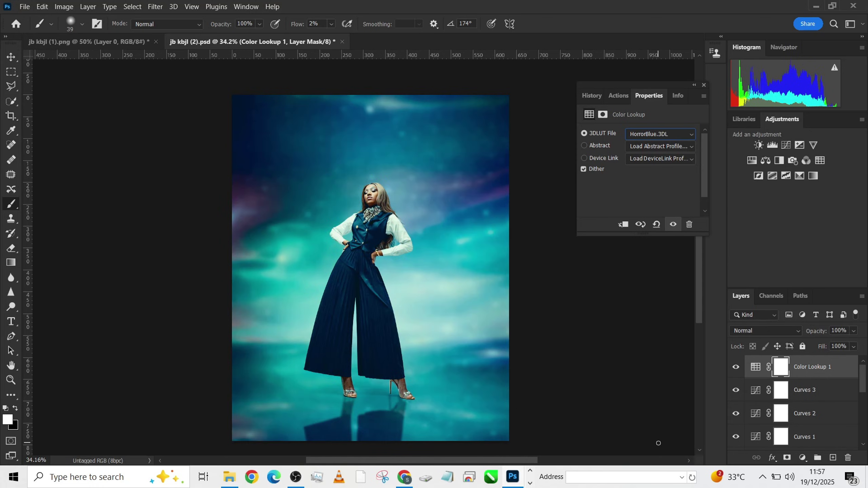
{"action": "key", "text": "Up"}
{"action": "key", "text": "Up"}
{"action": "key", "text": "Up"}
{"action": "key", "text": "Up"}
{"action": "key", "text": "Up"}
{"action": "key", "text": "Up"}
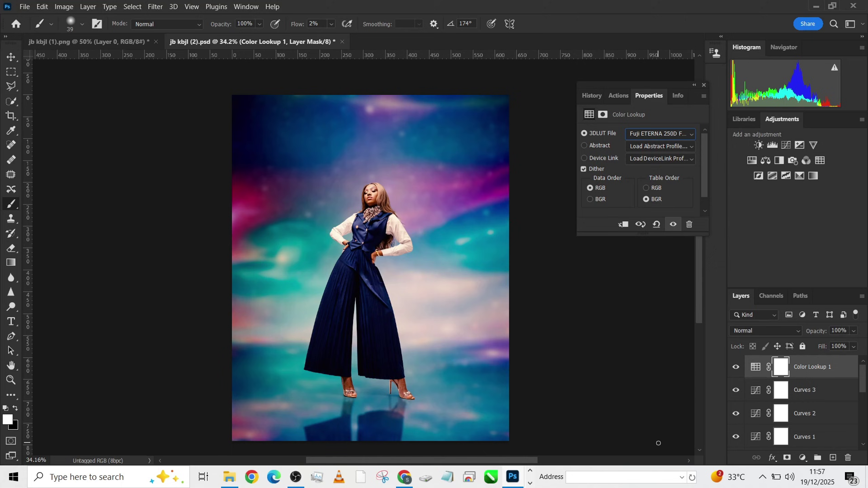
{"action": "key", "text": "Up"}
{"action": "key", "text": "Up"}
{"action": "key", "text": "Up"}
{"action": "key", "text": "Up"}
{"action": "key", "text": "Up"}
{"action": "key", "text": "Up"}
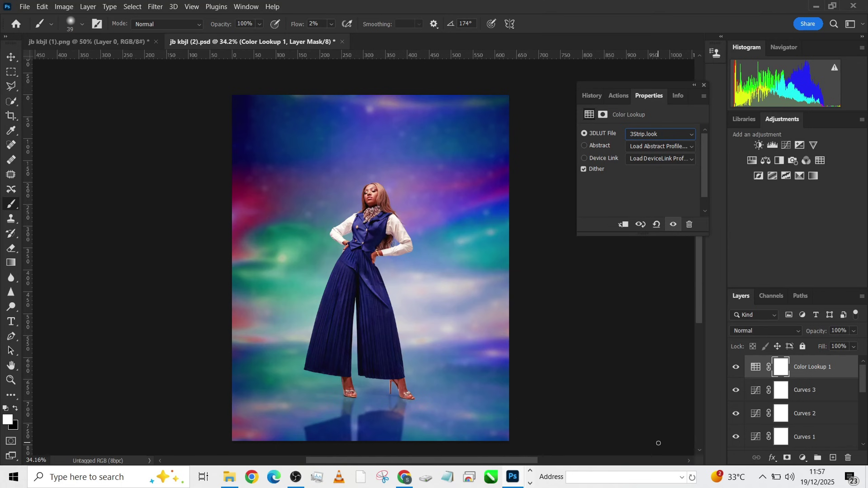
- Lower the Color Lookup layer to 29% opacity and hide it to compare
{"action": "left_click", "coordinate": [854, 331]}
{"action": "left_click_drag", "start_coordinate": [830, 347], "coordinate": [822, 347]}
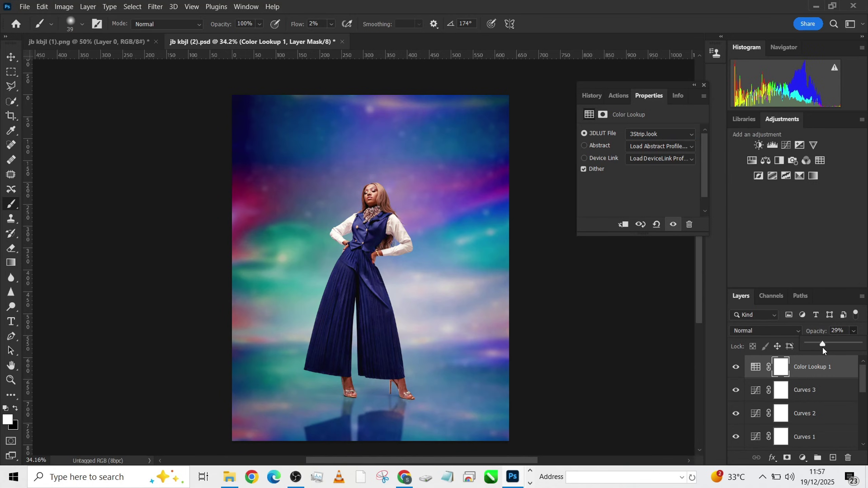
{"action": "left_click", "coordinate": [737, 368]}
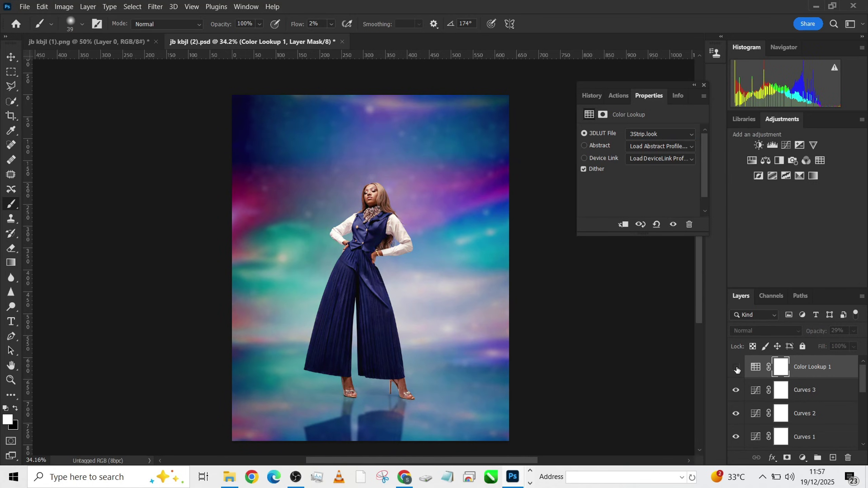
- Show the colour grade again and quick-select both white shirt sleeves on Background copy 2
{"action": "left_click", "coordinate": [737, 368]}
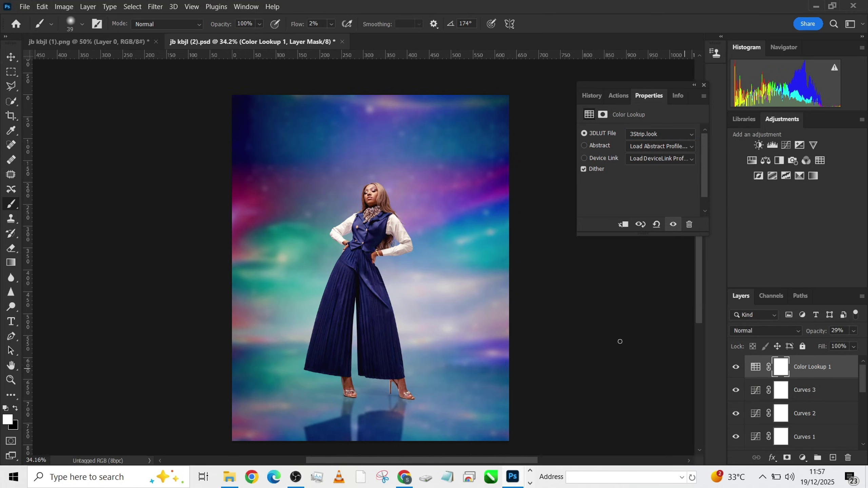
{"action": "scroll", "coordinate": [407, 247], "scroll_direction": "up", "scroll_amount": 5}
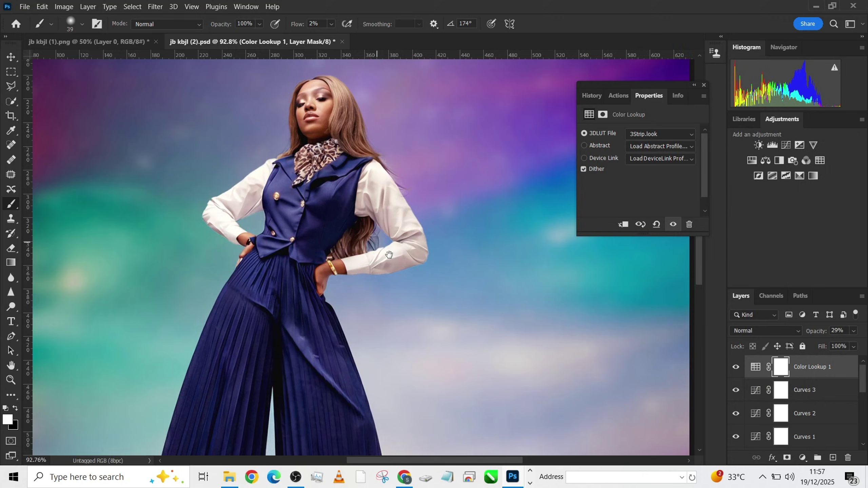
{"action": "scroll", "coordinate": [786, 404], "scroll_direction": "down", "scroll_amount": 3}
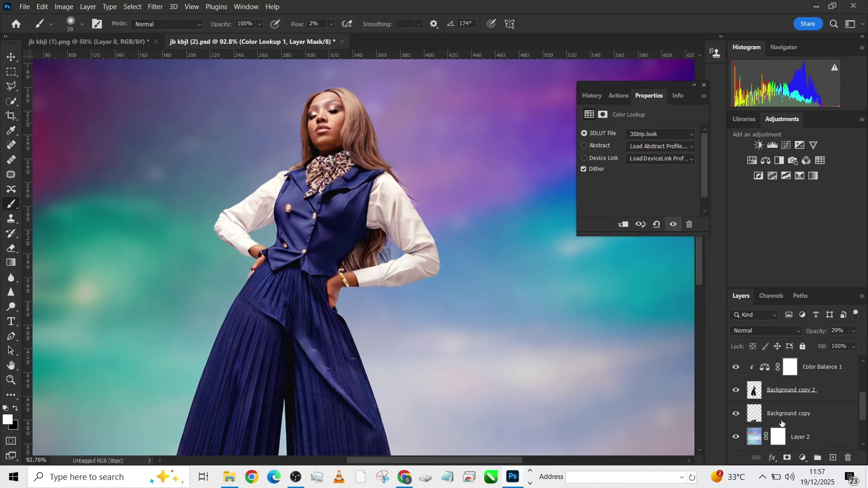
{"action": "left_click", "coordinate": [789, 390]}
{"action": "key", "text": "w"}
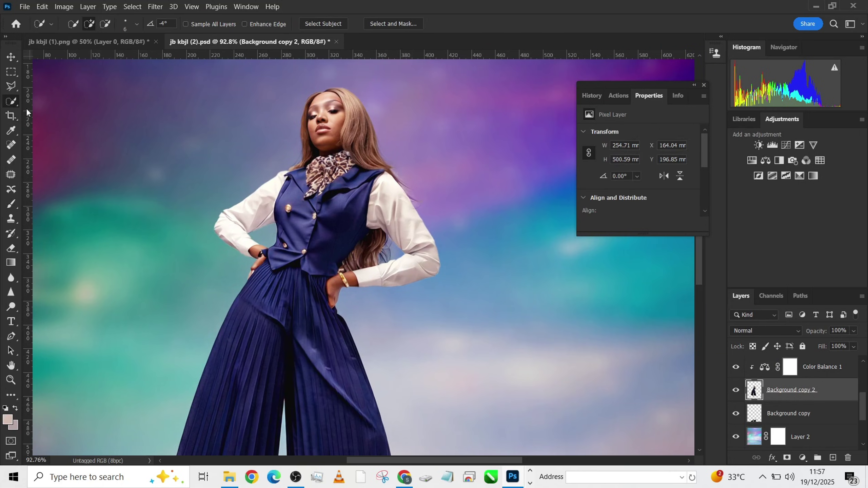
{"action": "left_click_drag", "start_coordinate": [393, 198], "coordinate": [414, 267]}
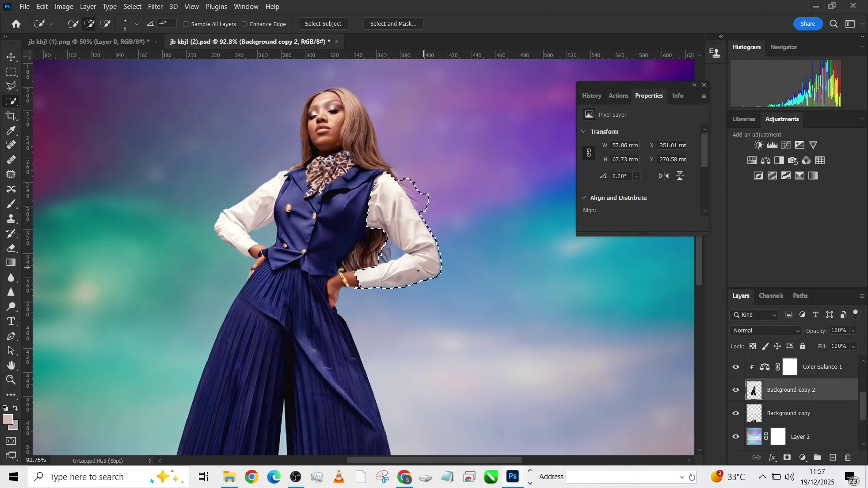
{"action": "mouse_move", "coordinate": [270, 192]}
{"action": "left_mouse_down"}
{"action": "mouse_move", "coordinate": [236, 219]}
{"action": "mouse_move", "coordinate": [238, 242]}
{"action": "left_mouse_up"}
- Desaturate the sleeves with a Hue/Saturation layer at -48, then stamp visible layers into Layer 3
{"action": "left_click", "coordinate": [802, 457]}
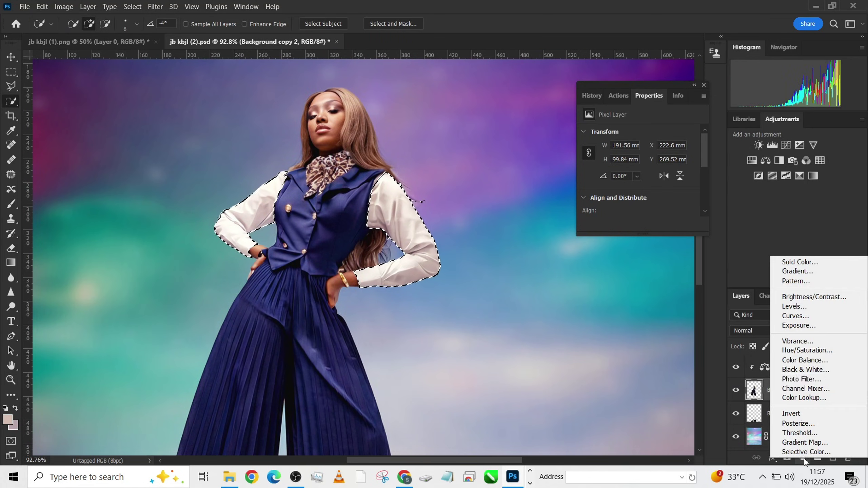
{"action": "left_click", "coordinate": [808, 349]}
{"action": "left_click", "coordinate": [615, 198]}
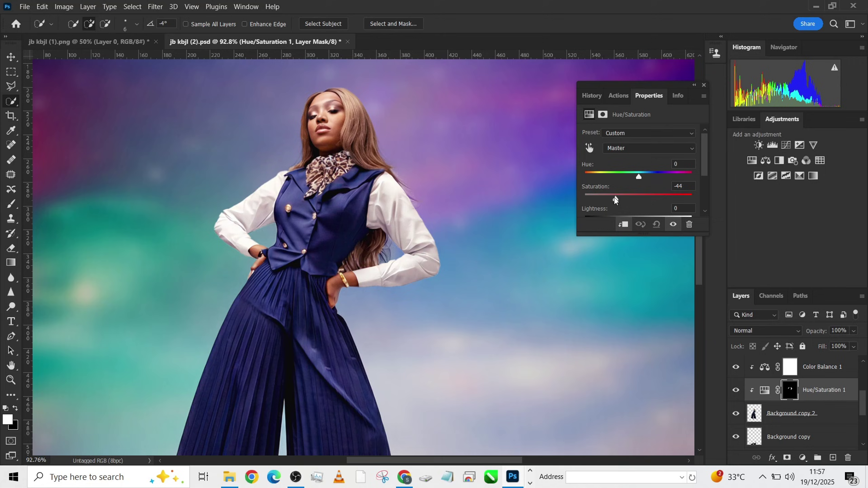
{"action": "scroll", "coordinate": [278, 269], "scroll_direction": "down", "scroll_amount": 5}
{"action": "scroll", "coordinate": [279, 269], "scroll_direction": "left", "scroll_amount": 3}
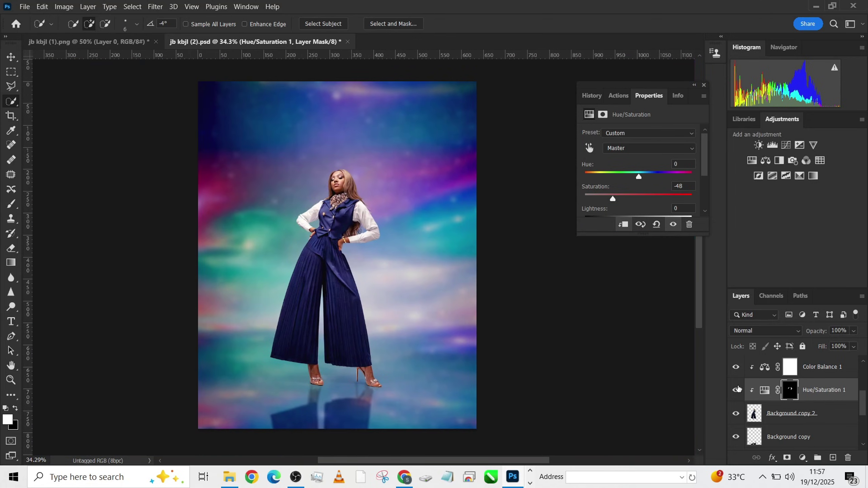
{"action": "scroll", "coordinate": [811, 420], "scroll_direction": "up", "scroll_amount": 5}
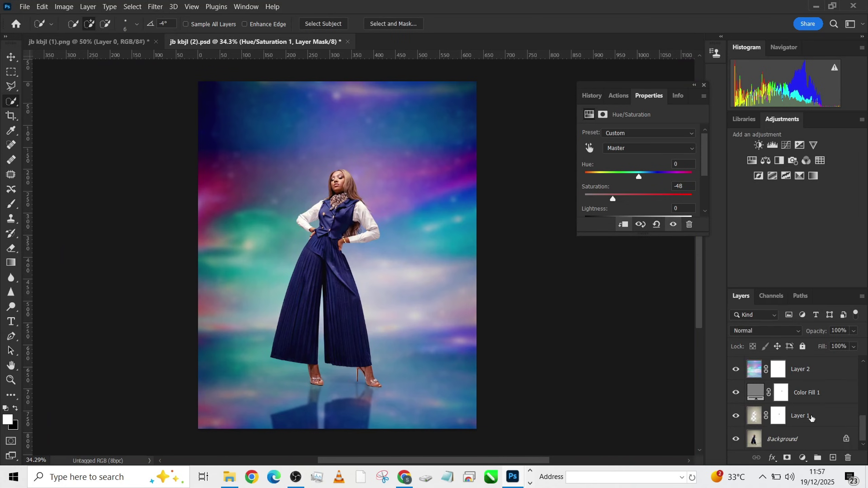
{"action": "left_click", "coordinate": [843, 369]}
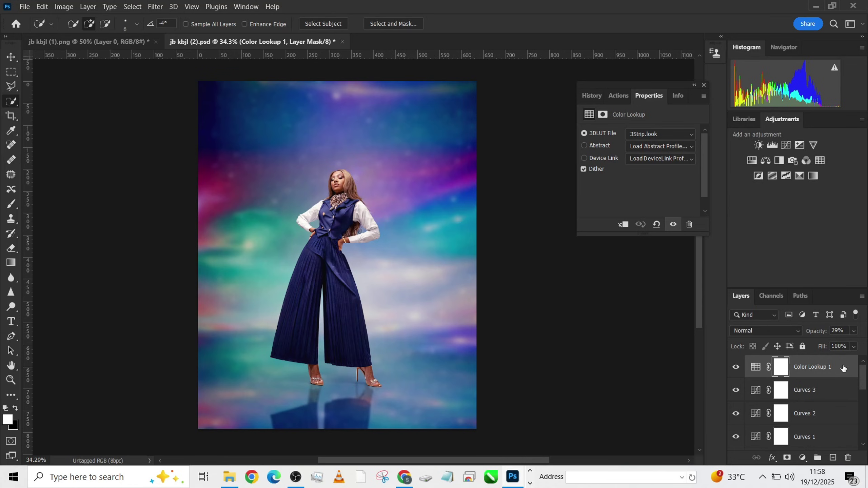
{"action": "key", "text": "ctrl+shift+alt+e"}
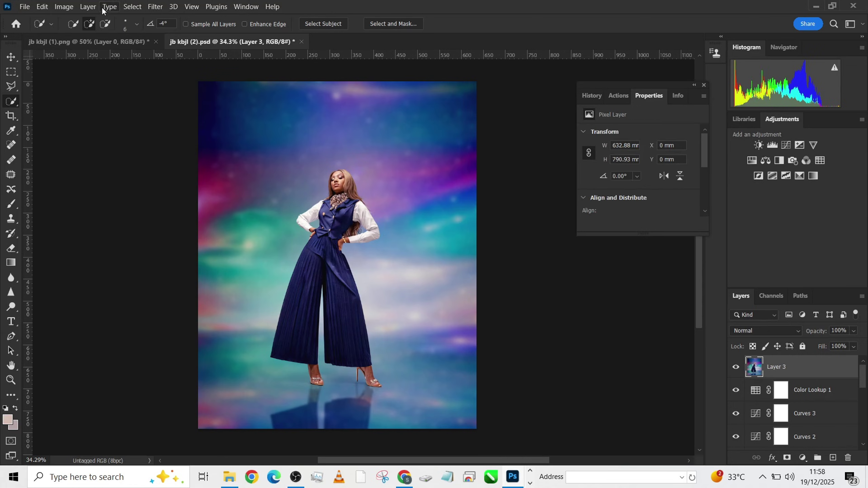
- In the Camera Raw Filter, add a dark edge vignette of -17 with Midpoint 8
{"action": "left_click", "coordinate": [152, 10]}
{"action": "left_click", "coordinate": [153, 85]}
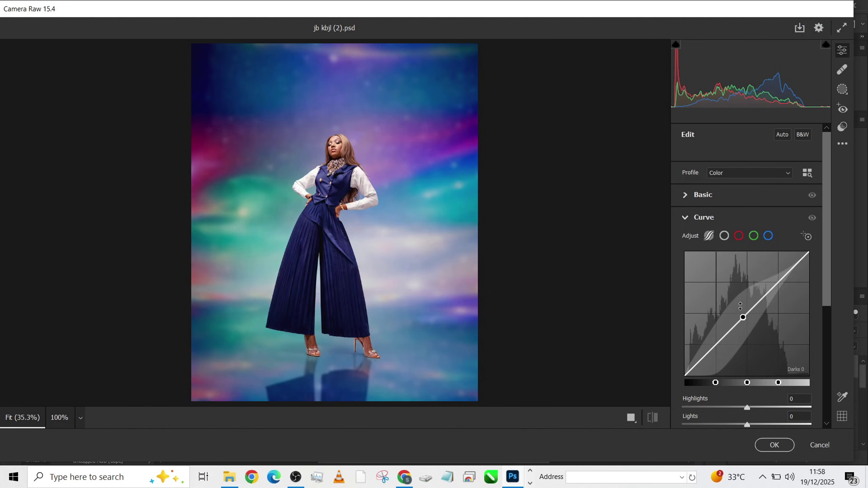
{"action": "scroll", "coordinate": [742, 316], "scroll_direction": "down", "scroll_amount": 5}
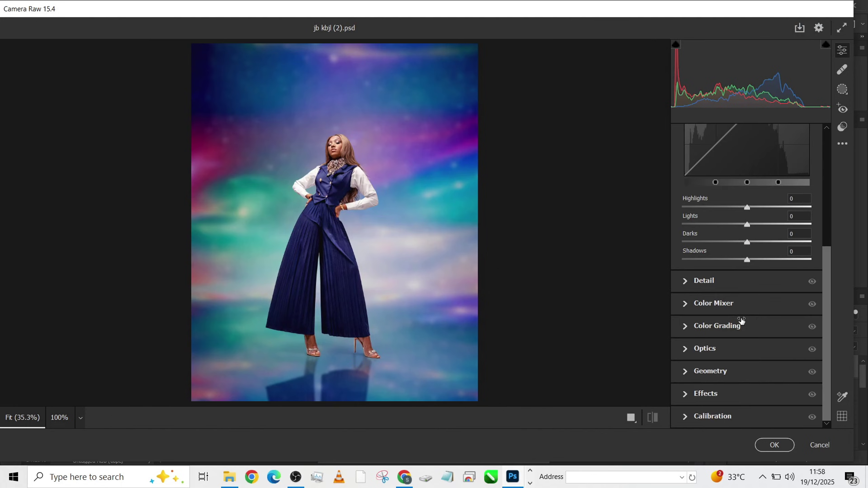
{"action": "left_click", "coordinate": [721, 397]}
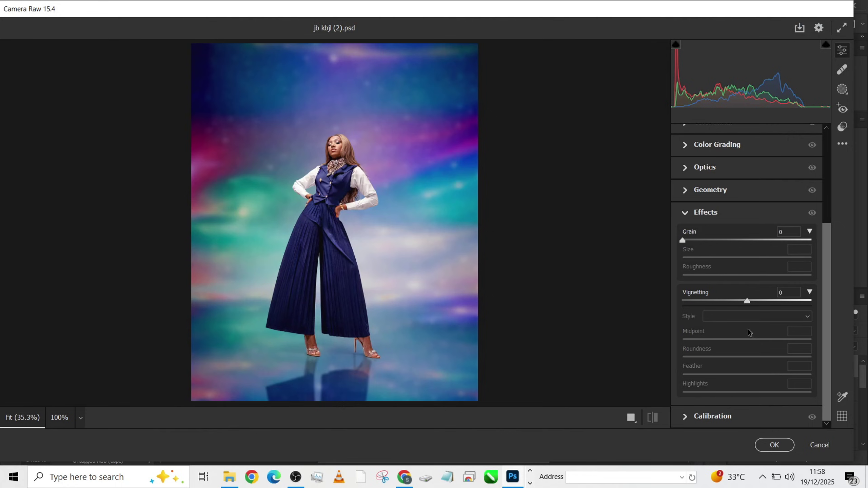
{"action": "left_click_drag", "start_coordinate": [736, 305], "coordinate": [730, 301]}
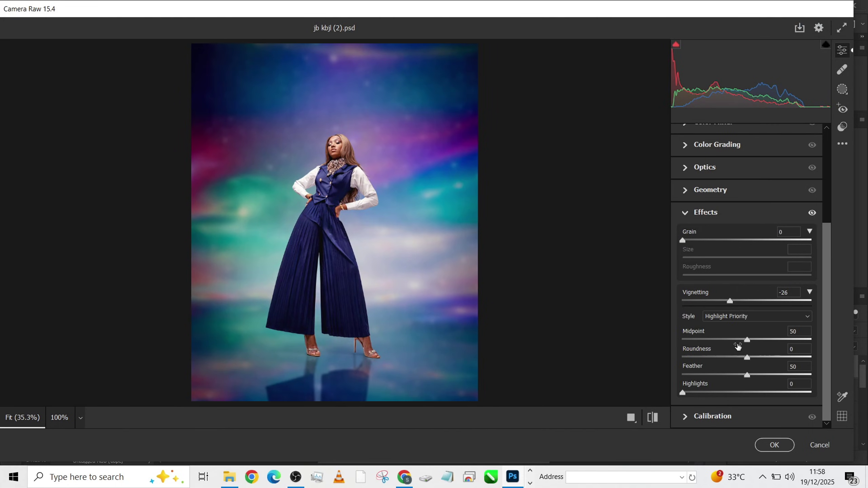
{"action": "left_click_drag", "start_coordinate": [747, 339], "coordinate": [714, 340]}
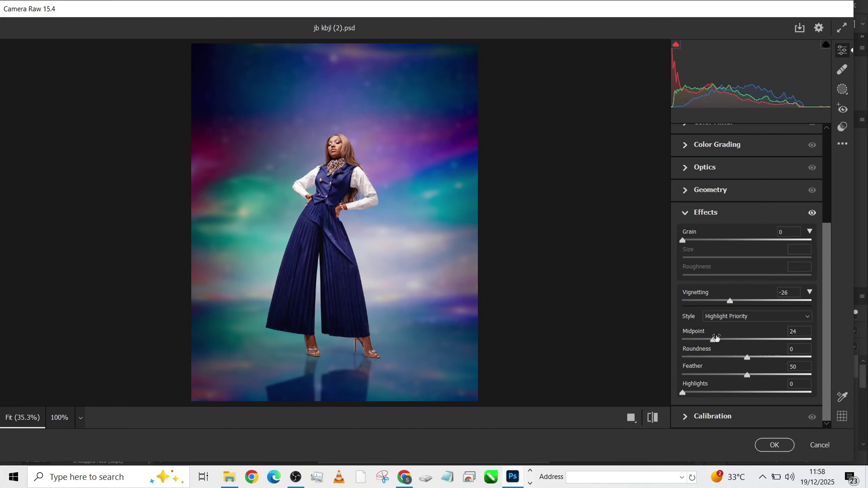
{"action": "mouse_move", "coordinate": [731, 301]}
{"action": "left_mouse_down"}
{"action": "mouse_move", "coordinate": [699, 304]}
{"action": "mouse_move", "coordinate": [739, 307]}
{"action": "left_mouse_up"}
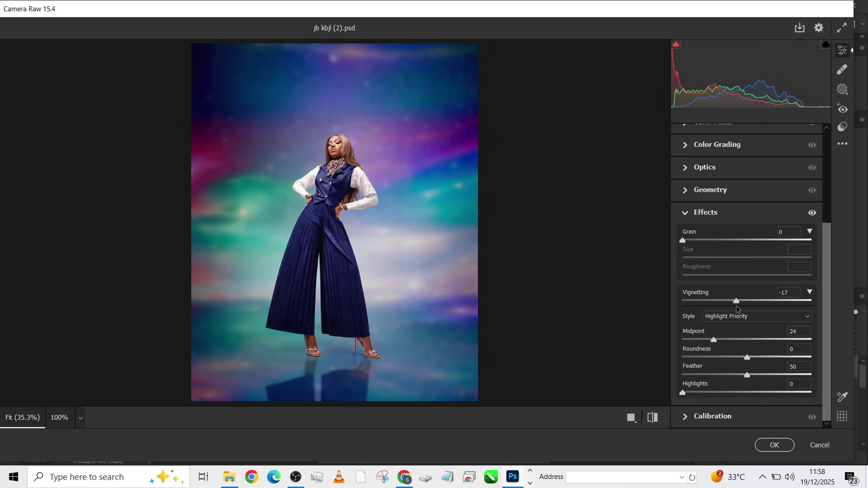
{"action": "left_click_drag", "start_coordinate": [713, 340], "coordinate": [693, 366]}
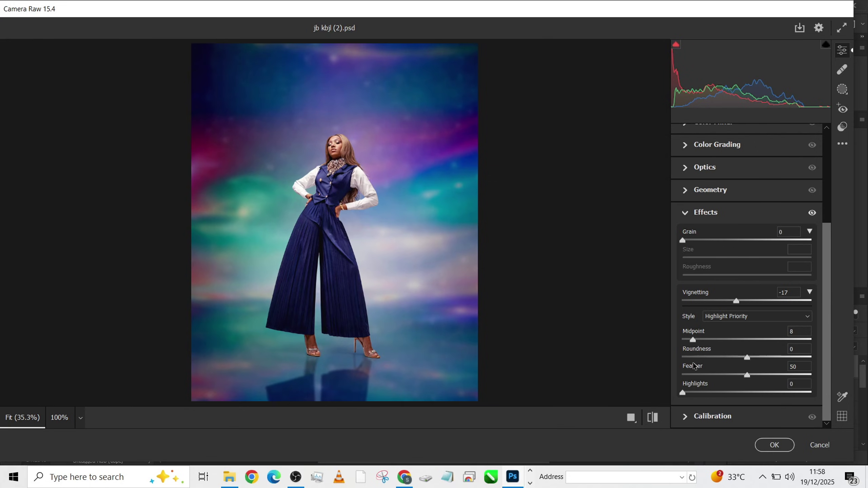
- Set Exposure +0.05, Highlights -11, Shadows +23, Dehaze +5, Vibrance +11 and apply
{"action": "scroll", "coordinate": [703, 364], "scroll_direction": "up", "scroll_amount": 10}
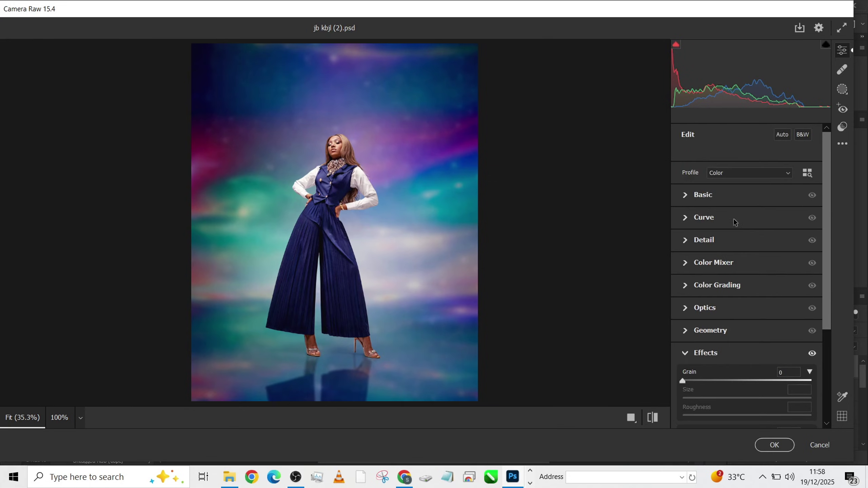
{"action": "left_click", "coordinate": [727, 196]}
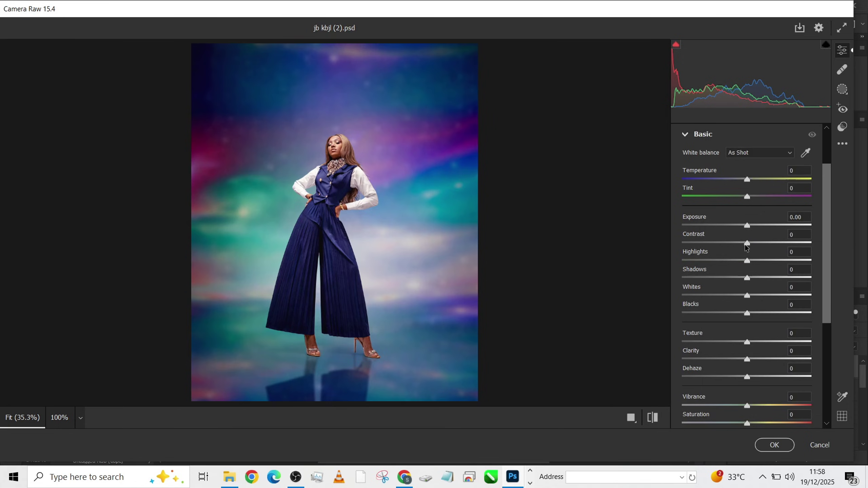
{"action": "left_click_drag", "start_coordinate": [747, 243], "coordinate": [749, 243]}
{"action": "left_click_drag", "start_coordinate": [747, 277], "coordinate": [762, 278]}
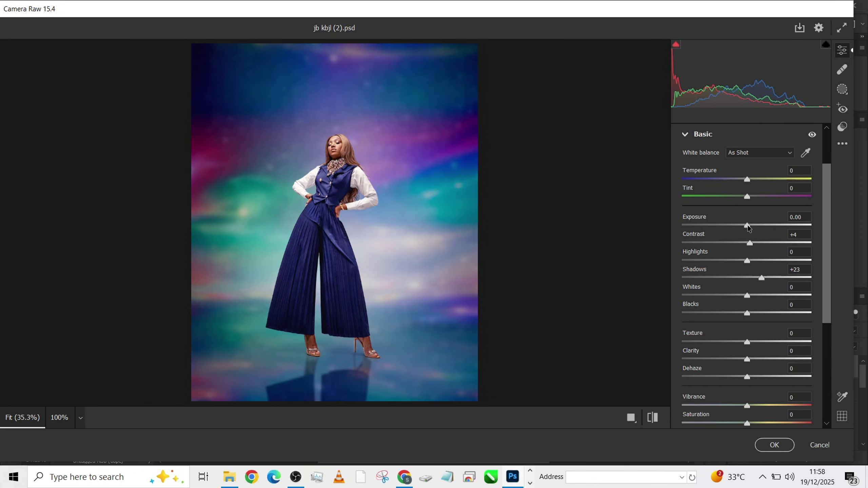
{"action": "left_click_drag", "start_coordinate": [747, 225], "coordinate": [748, 225]}
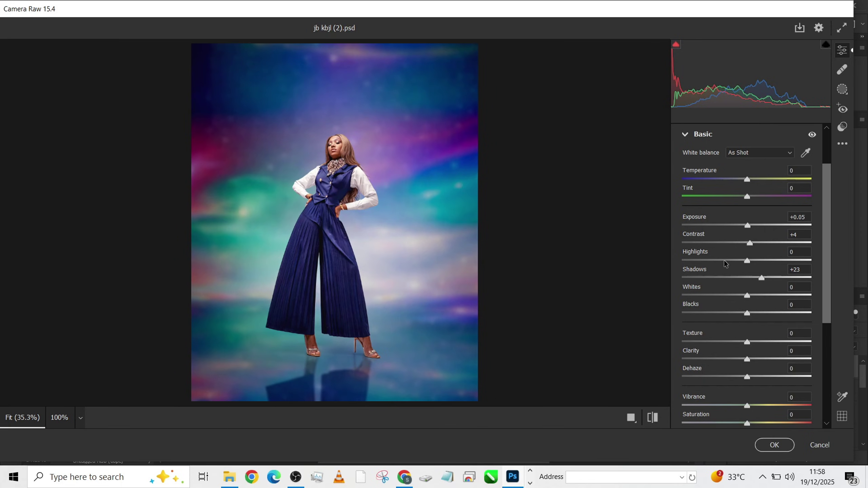
{"action": "left_click_drag", "start_coordinate": [726, 261], "coordinate": [744, 243]}
{"action": "left_click_drag", "start_coordinate": [747, 406], "coordinate": [754, 406]}
{"action": "left_click_drag", "start_coordinate": [748, 376], "coordinate": [754, 378]}
{"action": "left_click", "coordinate": [775, 445]}
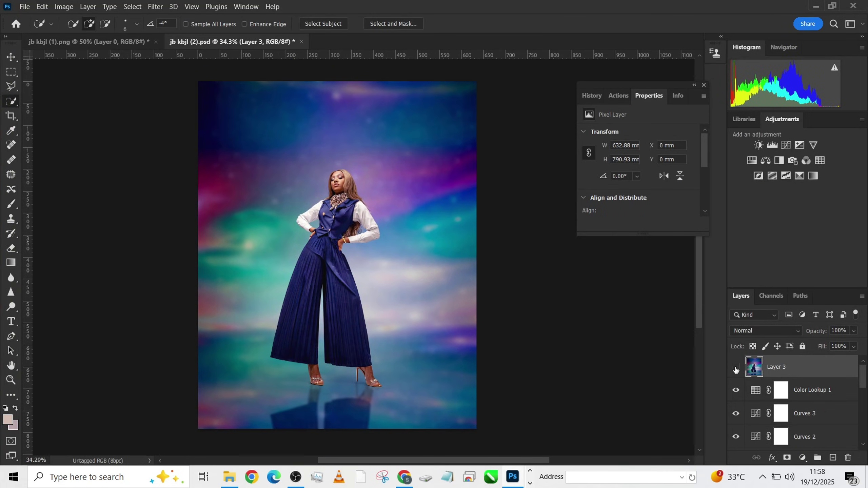
- Compare Layer 3 on and off, then reduce its opacity to 78%
{"action": "left_click", "coordinate": [736, 369]}
{"action": "left_click", "coordinate": [737, 369]}
{"action": "left_click", "coordinate": [736, 368]}
{"action": "left_click", "coordinate": [736, 369]}
{"action": "left_click", "coordinate": [855, 332]}
{"action": "left_click_drag", "start_coordinate": [856, 343], "coordinate": [848, 344]}
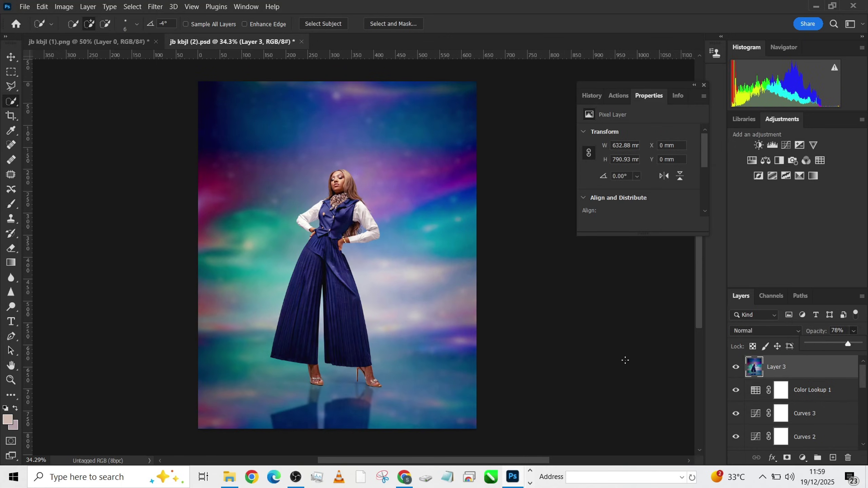
- Compare the original Background photo alone against the full composite, ending with everything visible
{"action": "scroll", "coordinate": [736, 410], "scroll_direction": "down", "scroll_amount": 8}
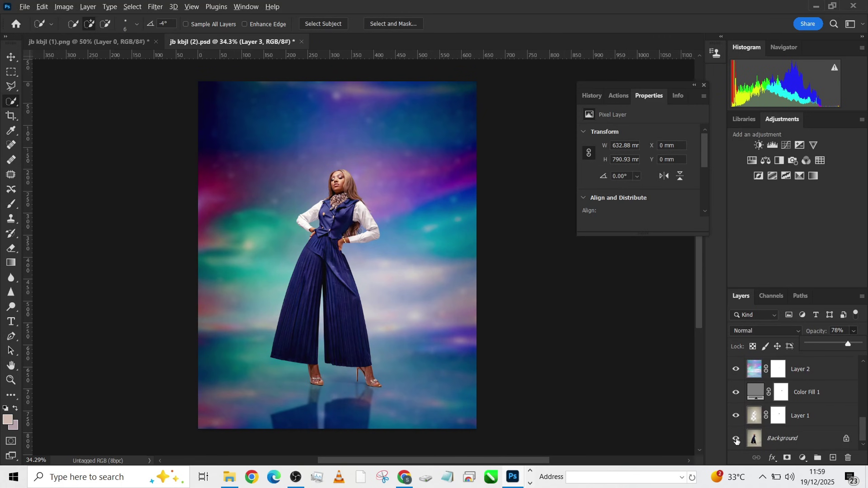
{"action": "left_click", "coordinate": [736, 439], "text": "alt"}
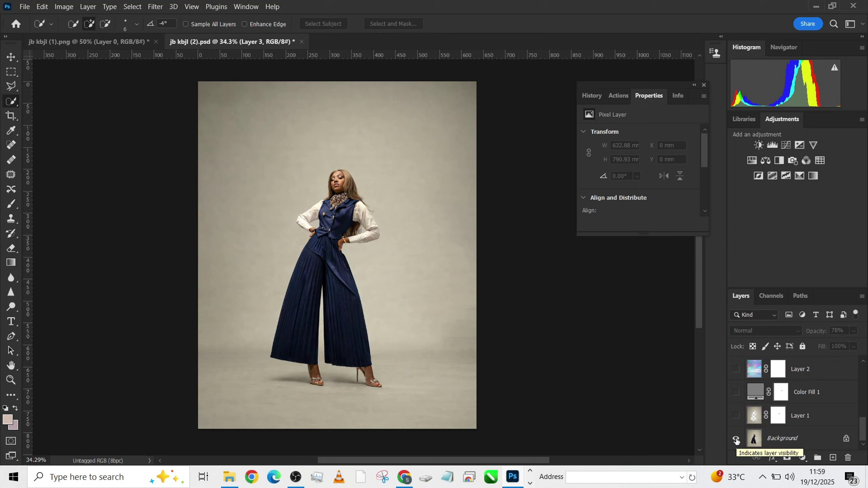
{"action": "left_click", "coordinate": [736, 440], "text": "alt"}
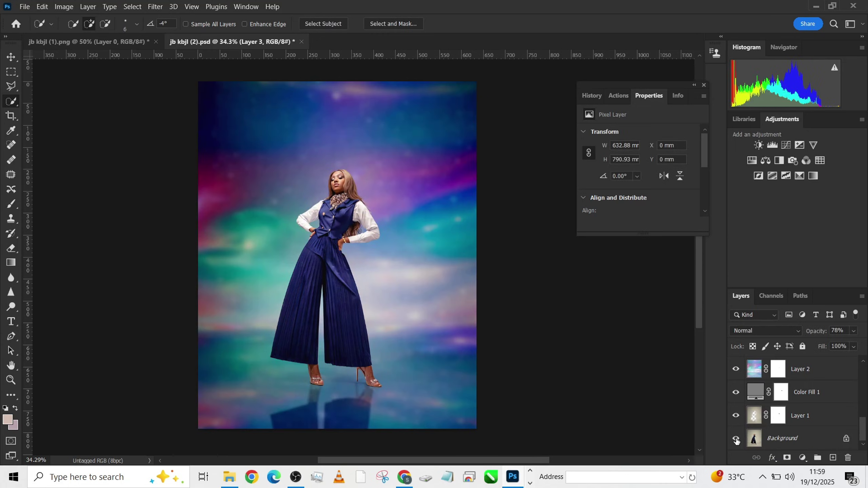
{"action": "left_click", "coordinate": [736, 440], "text": "alt"}
{"action": "left_click", "coordinate": [736, 440], "text": "alt"}
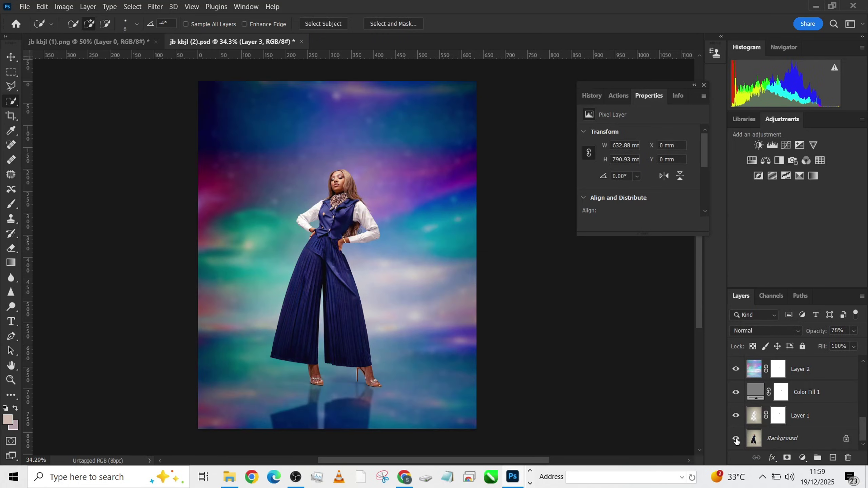